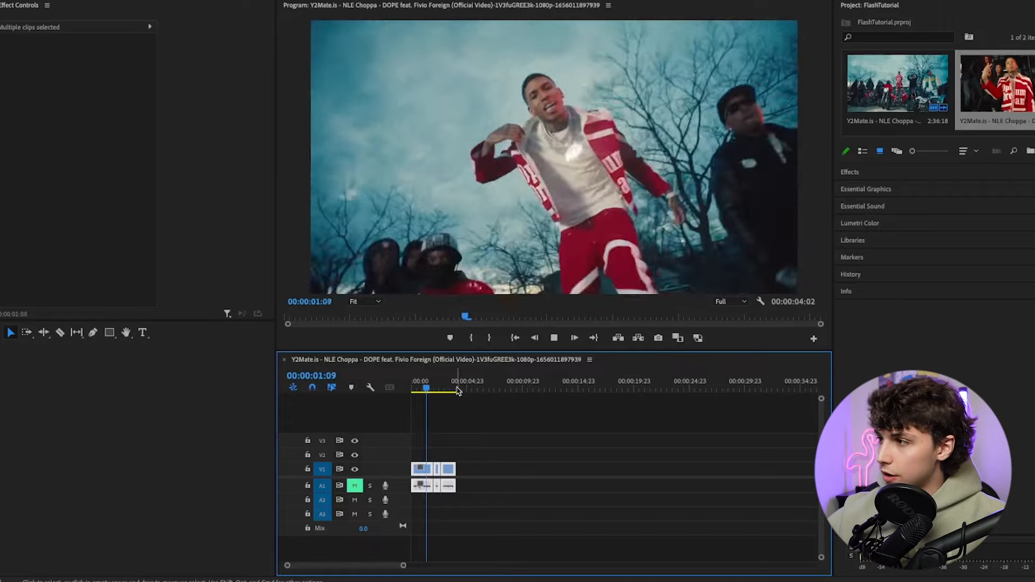
- Preview the edited clips in the sequence and replace all of them with a linked After Effects composition
left_click_drag(440, 388, 391, 389)
key("space")
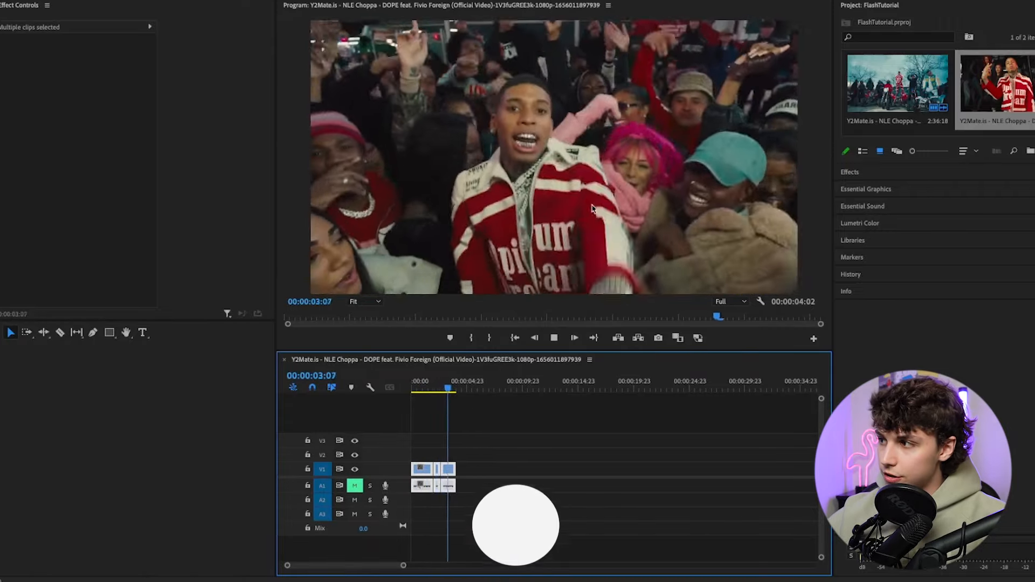
left_click_drag(457, 387, 426, 388)
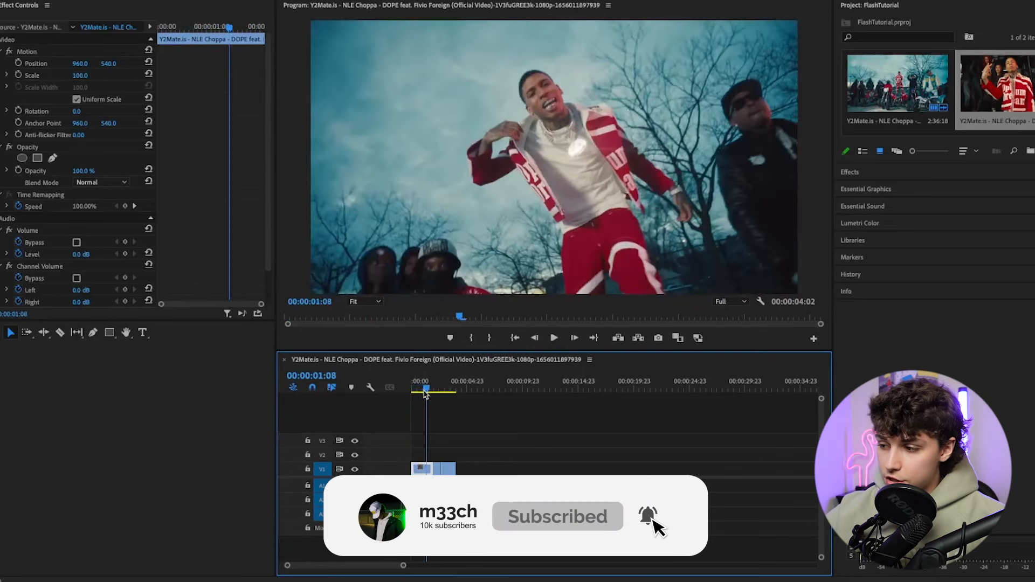
left_click(455, 445)
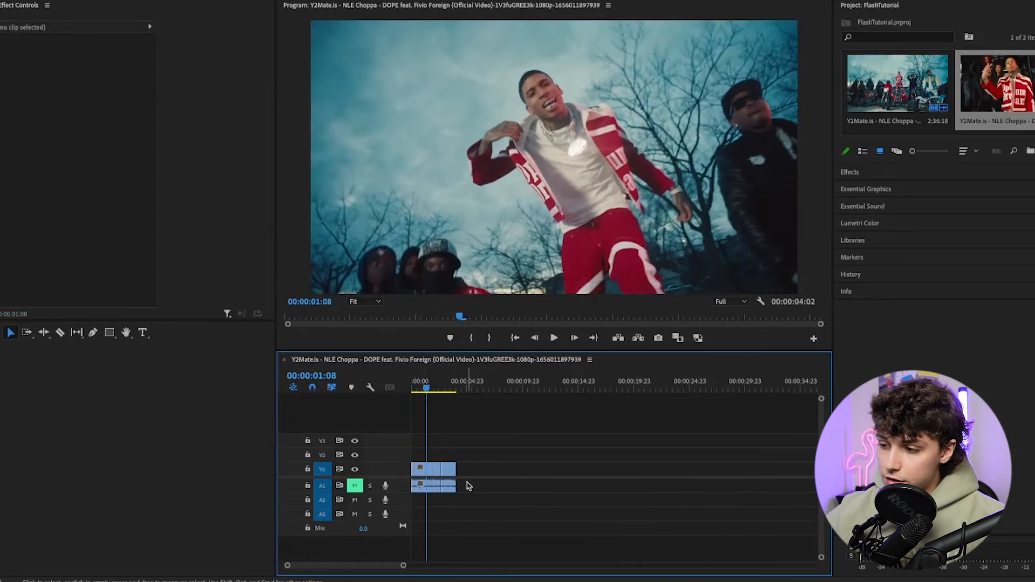
left_click_drag(486, 449, 408, 492)
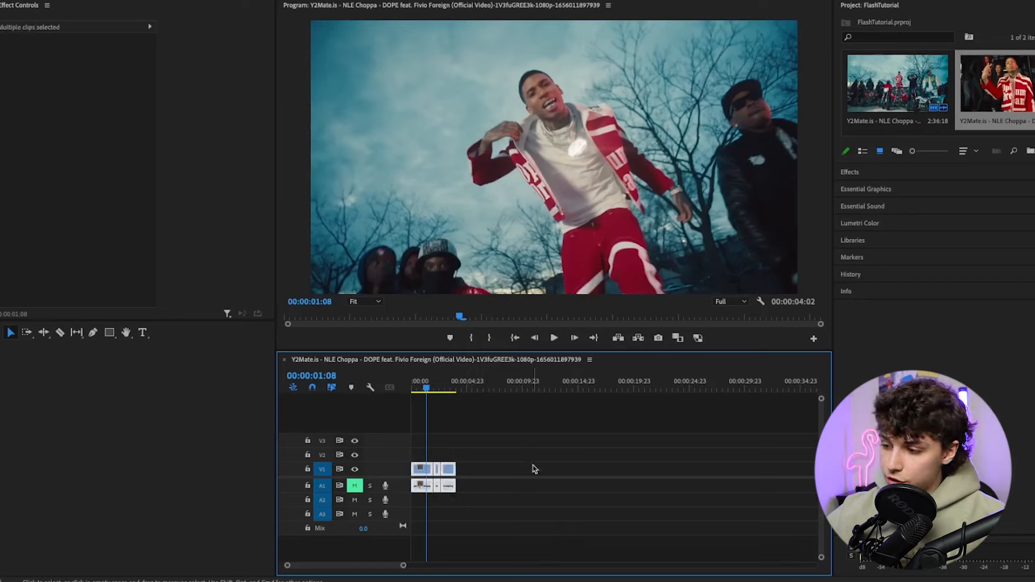
right_click(427, 472)
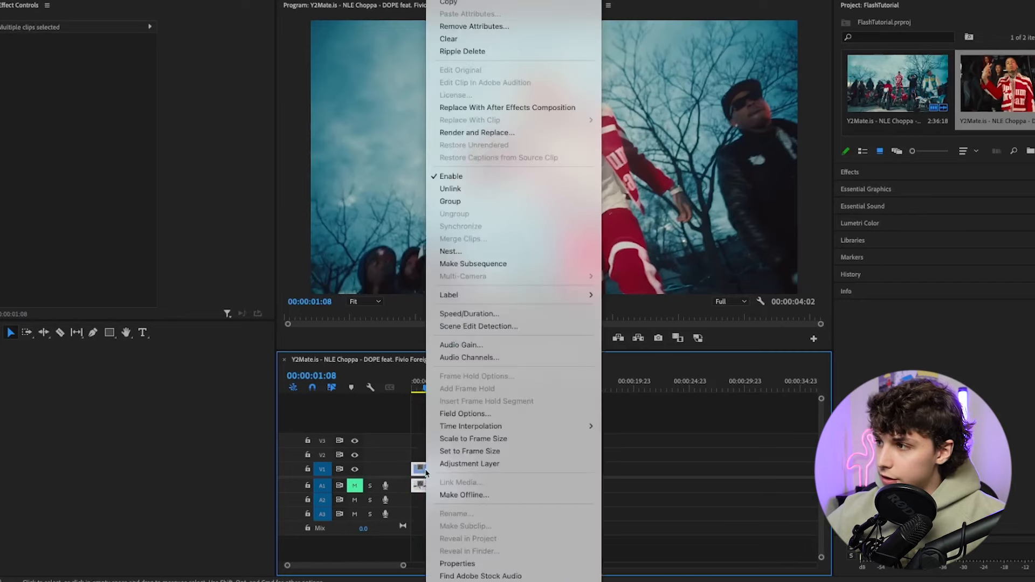
left_click(506, 107)
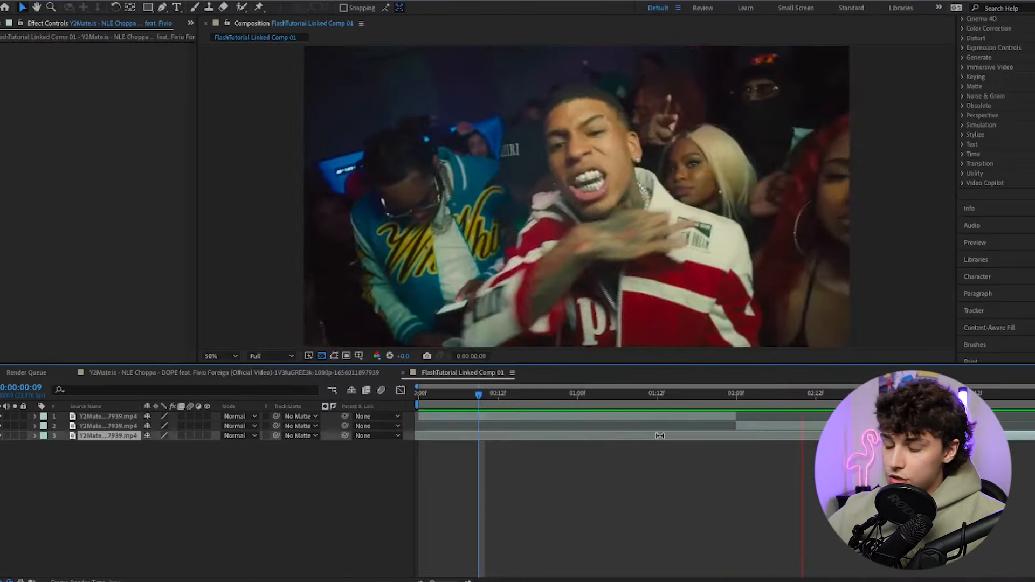
- Split the topmost layer at 0:00:00:20, where the shot changes to the outdoor scene
key("space")
left_click(693, 522)
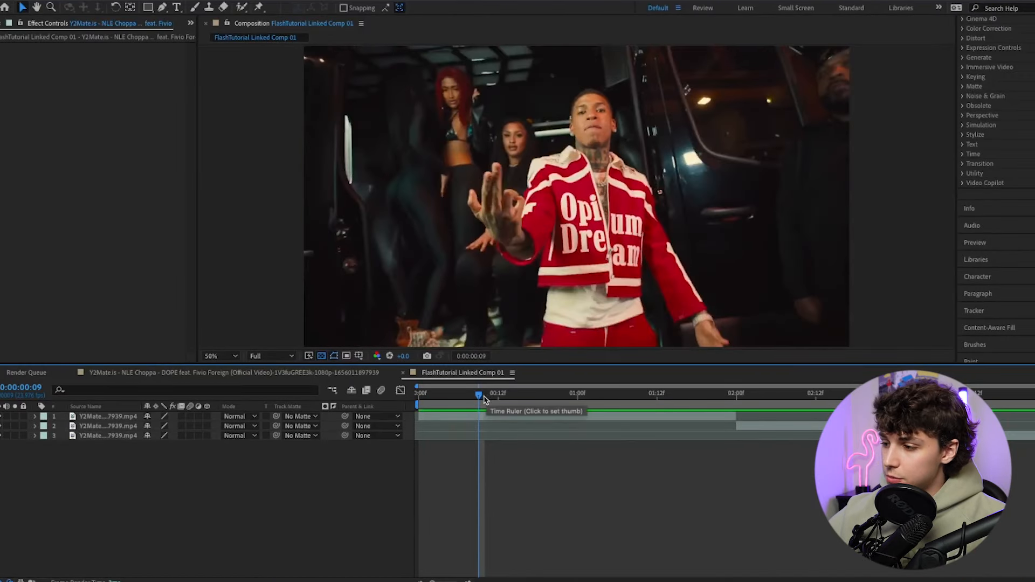
left_click_drag(483, 396, 398, 398)
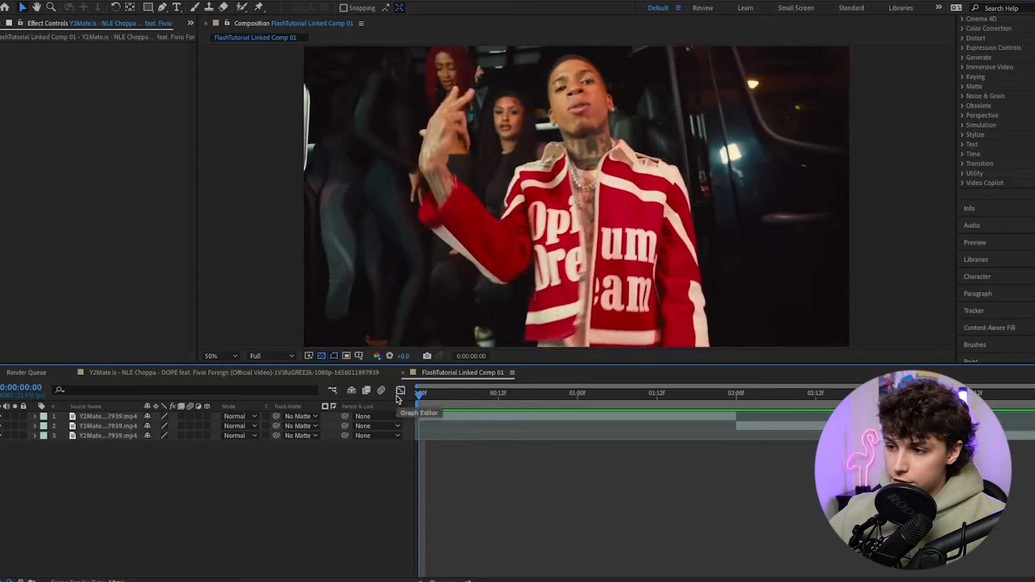
left_click(551, 399)
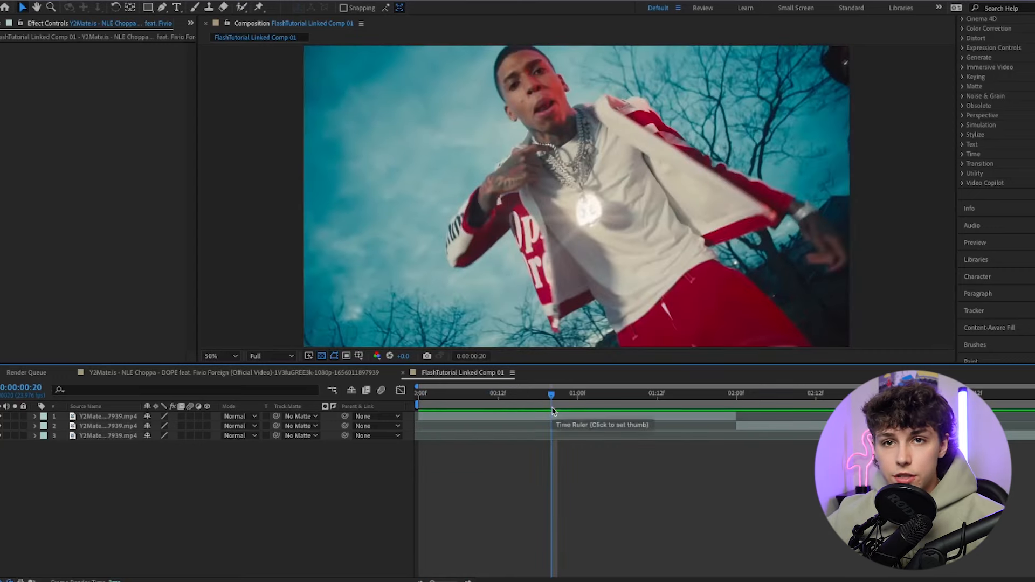
left_click_drag(551, 397, 550, 398)
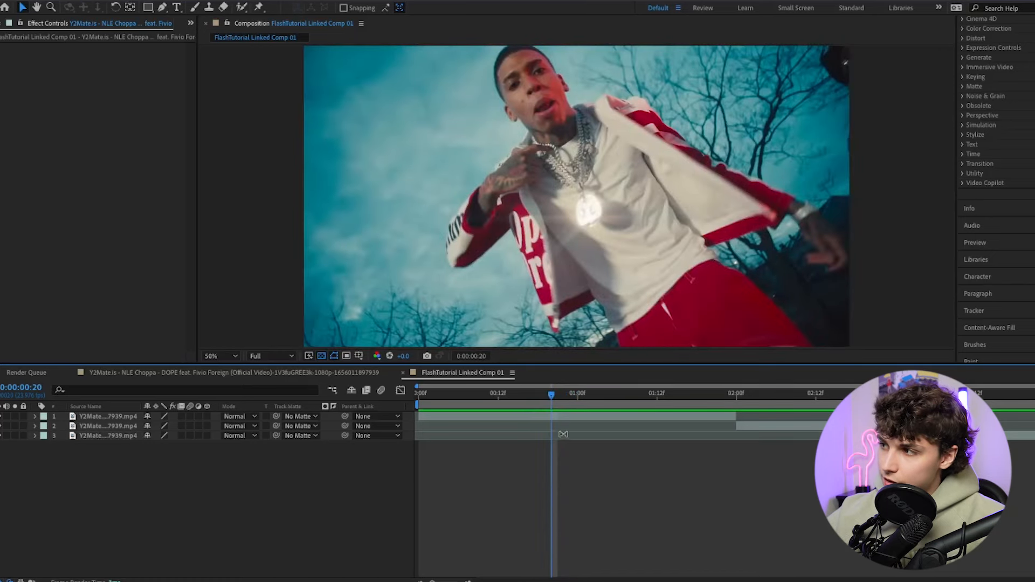
left_click(592, 415)
key("ctrl+shift+d")
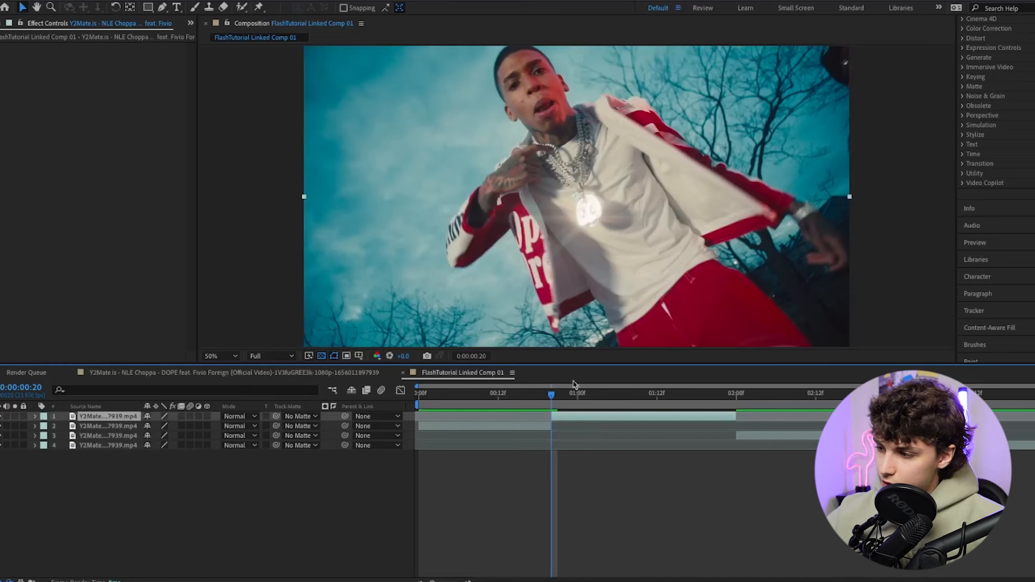
- Cut the performer out of the outdoor clip with the Roto Brush, starting at 0:00:00:20, and check the cutout's motion
double_click(593, 420)
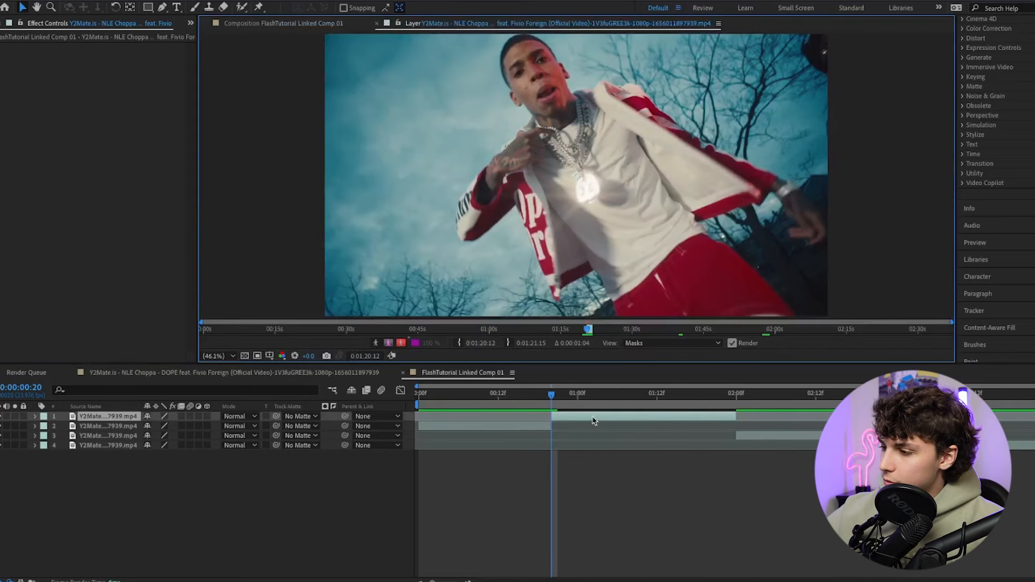
left_click(241, 8)
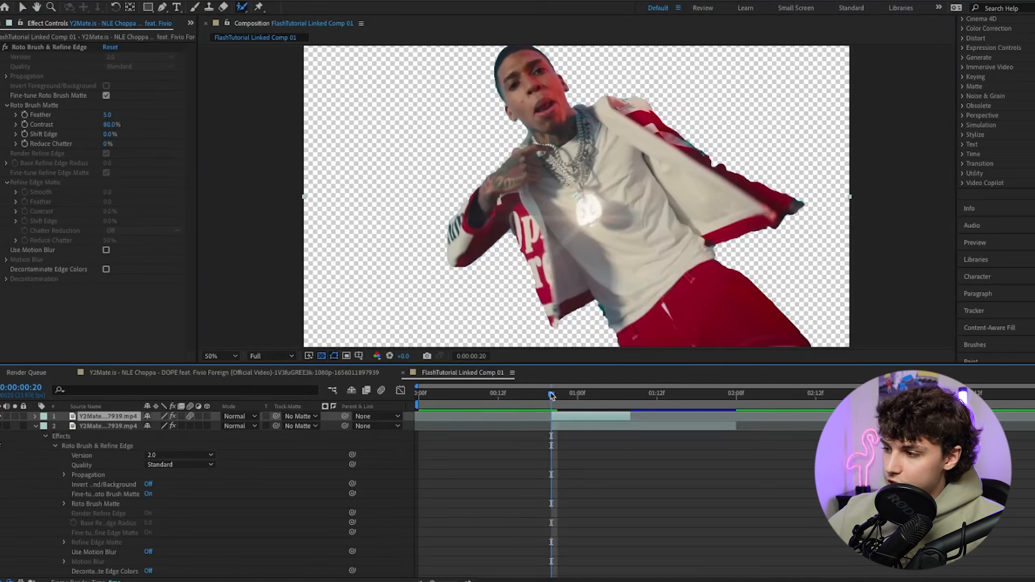
left_click_drag(551, 395, 577, 412)
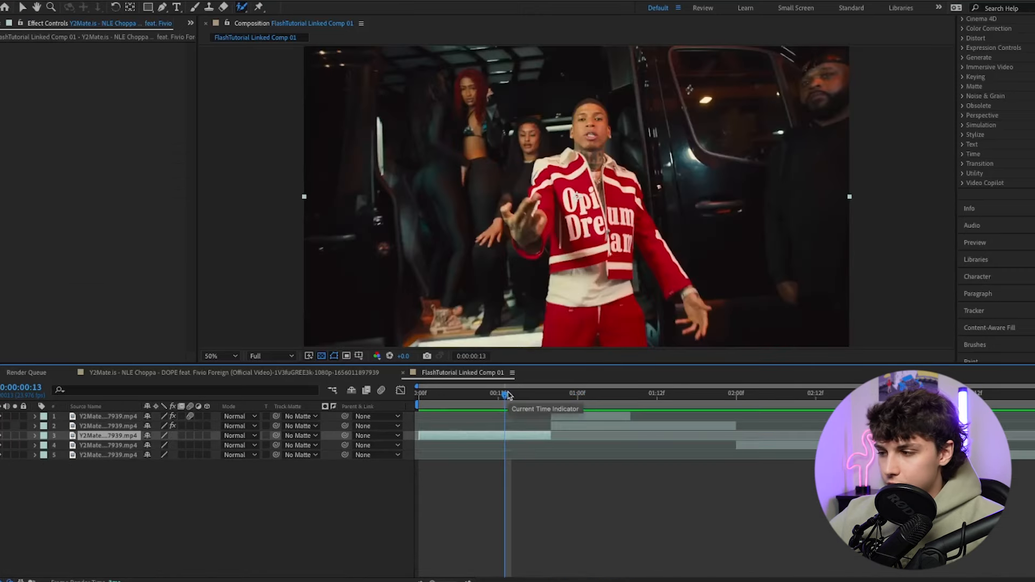
- Make the full outdoor clip below the cutout visible and place the first clip's layer directly above it
left_click_drag(508, 397, 506, 396)
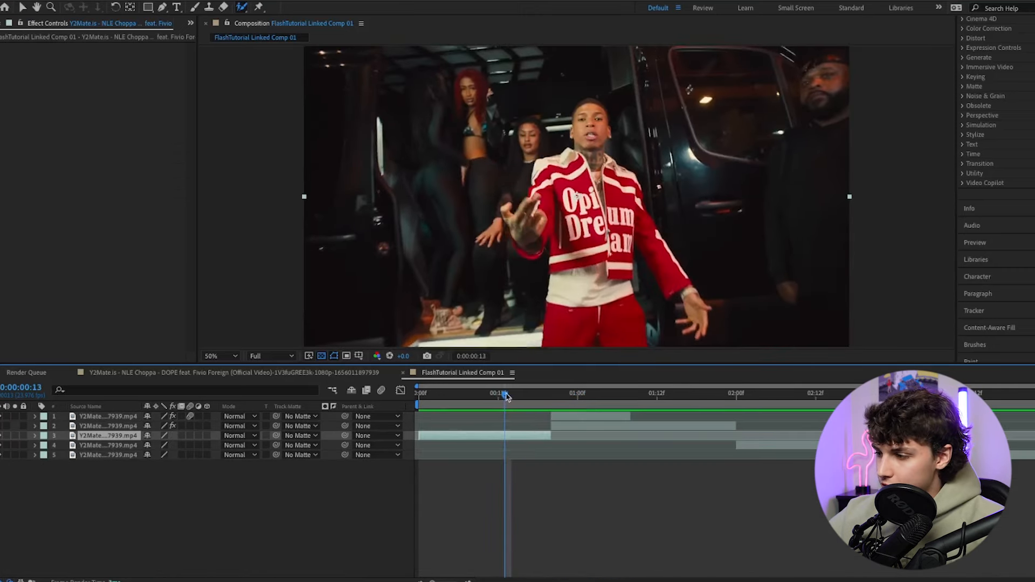
left_click(559, 401)
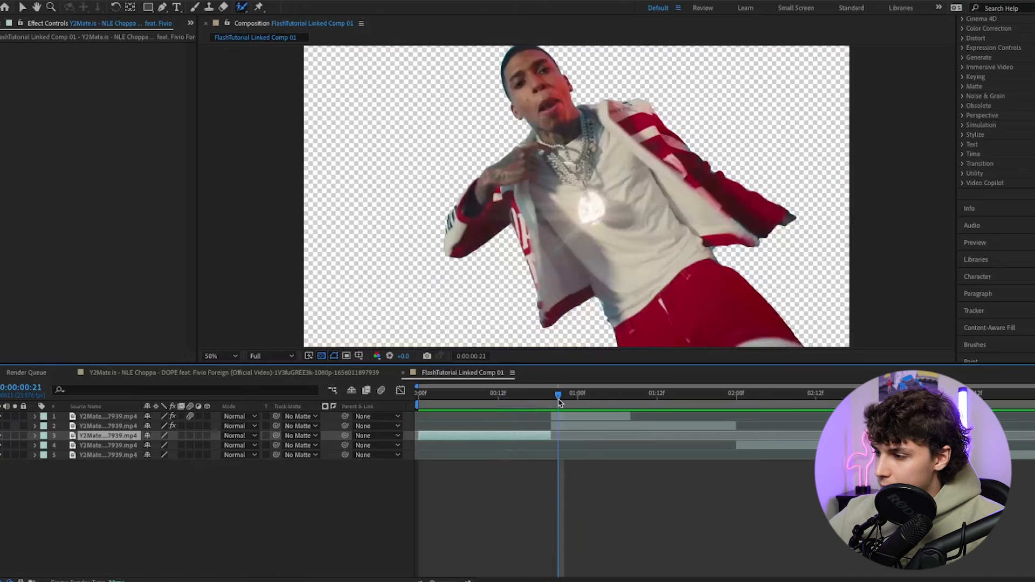
left_click(6, 427)
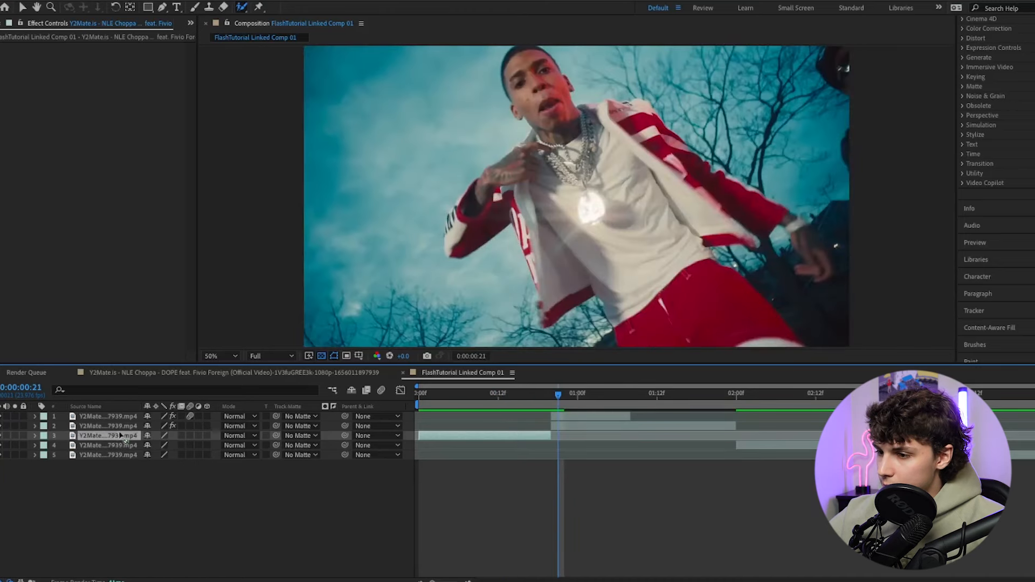
left_click_drag(120, 433, 121, 422)
- Slide the cutout layer earlier so it ends at the 0:00:00:20 cut, and shift the full outdoor clip to start with it at 0:00:00:08
left_click_drag(611, 417, 519, 395)
left_click(576, 439)
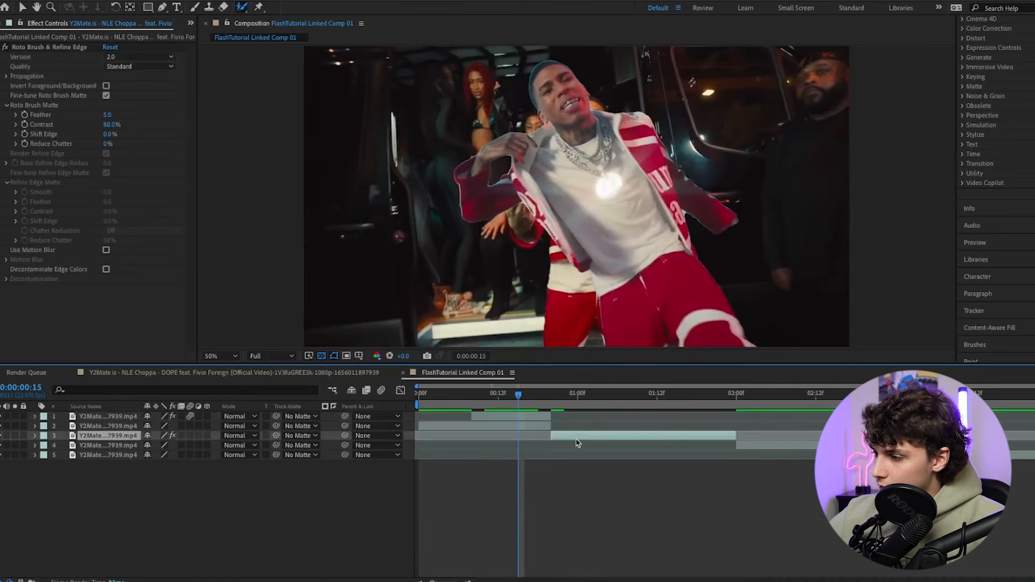
left_click_drag(594, 438, 512, 441)
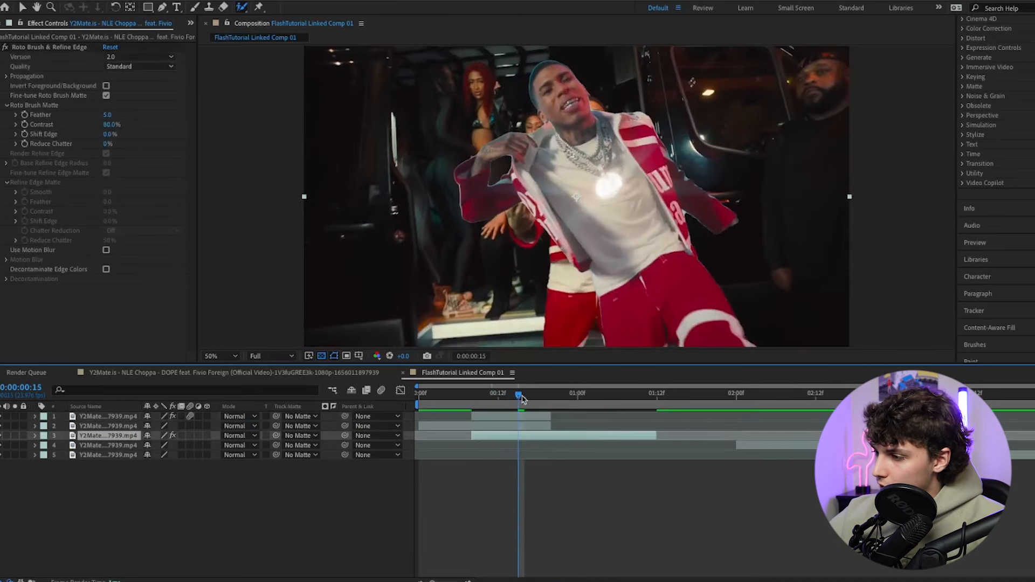
- Find the Curves effect and apply it to the cutout layer, with the time set to 0:00:00:08
left_click_drag(519, 395, 473, 411)
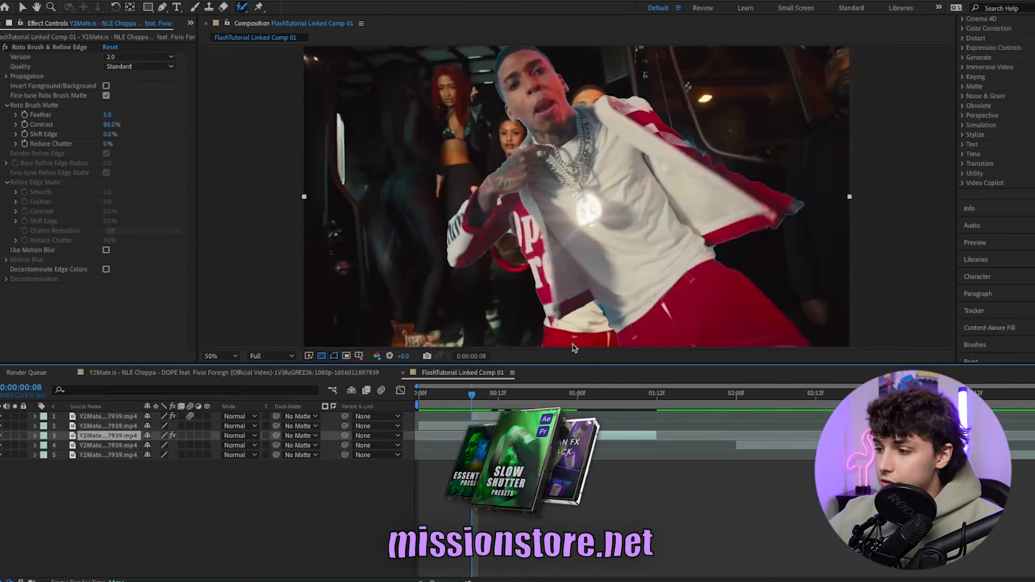
scroll(1007, 143, "up", 3)
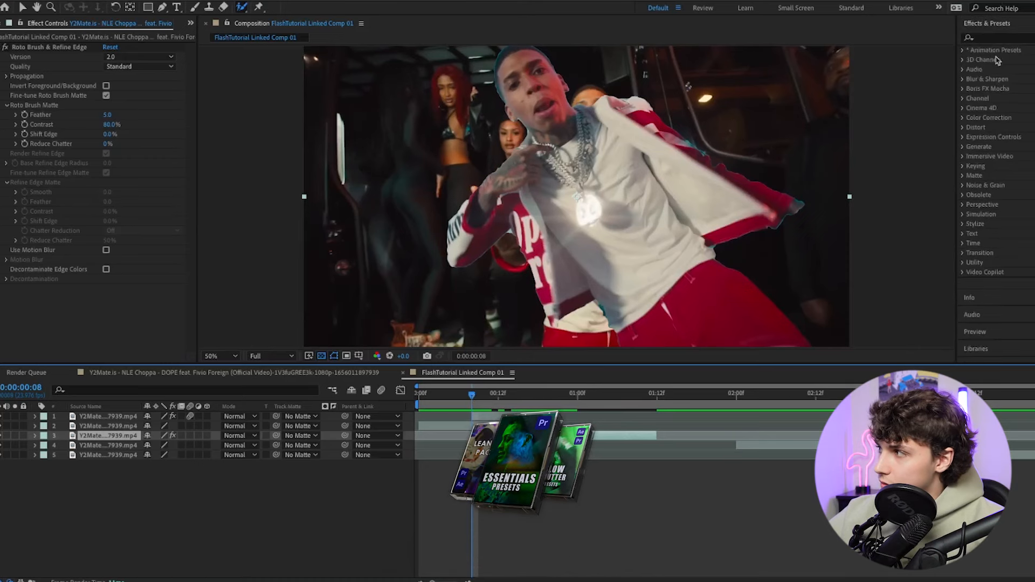
left_click(1012, 38)
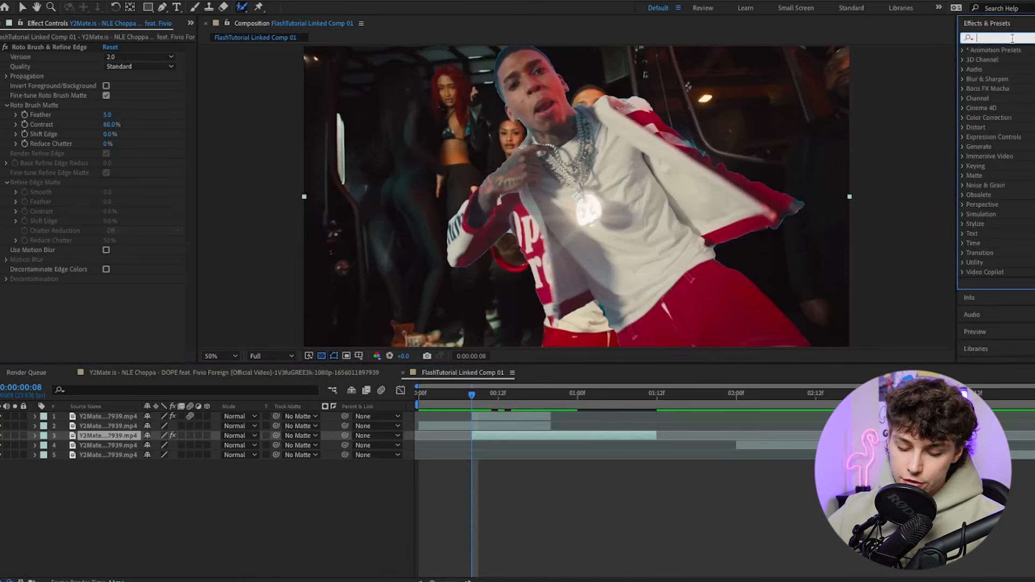
type("curves")
left_click_drag(1005, 98, 500, 422)
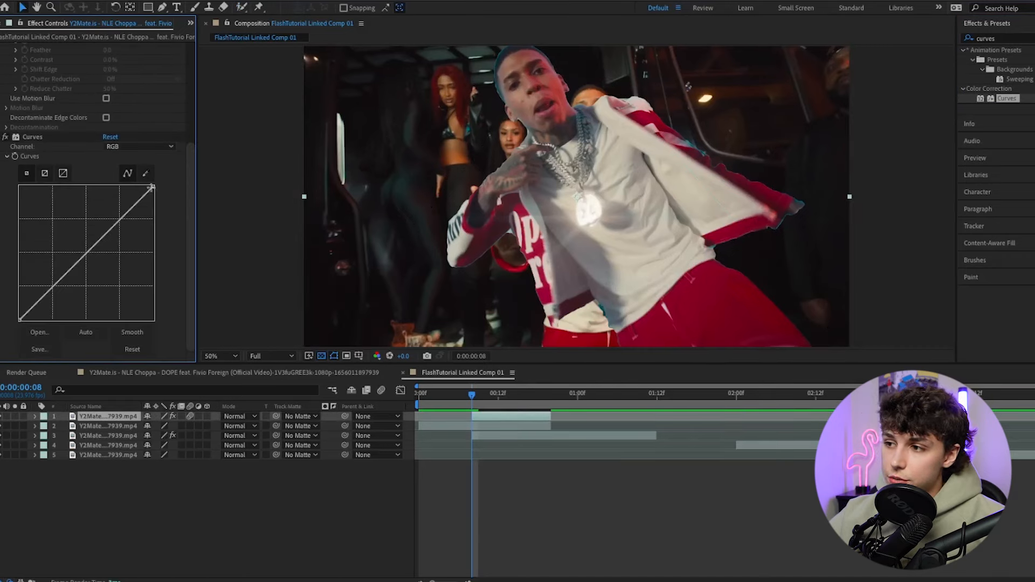
left_click(152, 187)
left_click_drag(154, 187, 234, 395)
key("ctrl+z")
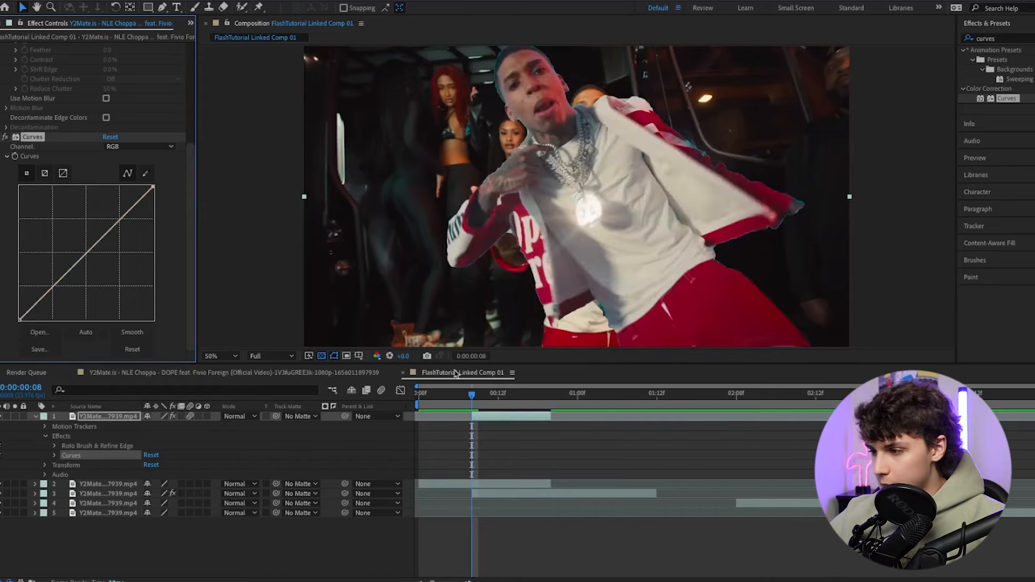
- Start keyframing the cutout's curve at 0:00:00:10 and raise its dark end to the maximum at 0:00:00:11 for a solid white silhouette
key("Page_Down")
key("Page_Down")
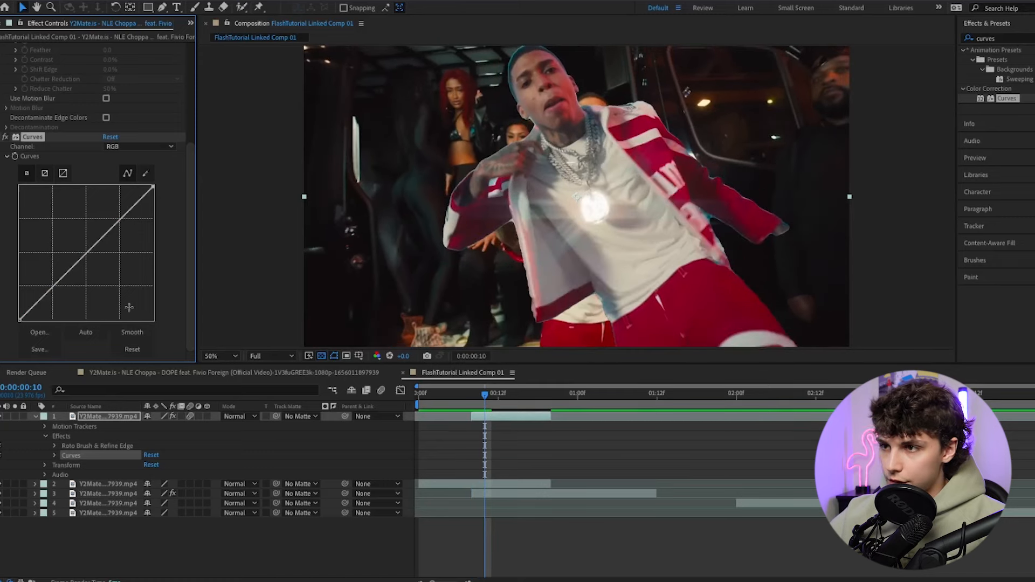
left_click_drag(153, 186, 149, 148)
key("Page_Down")
left_click_drag(20, 320, 12, 107)
left_click(485, 477)
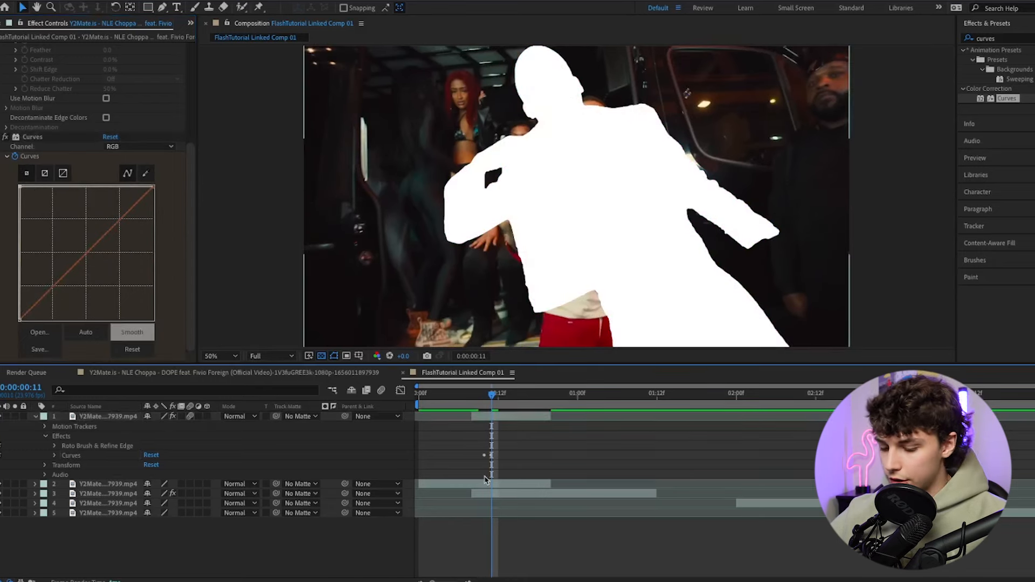
- Lower both ends of the curve to the minimum at 0:00:00:12 for a solid black silhouette and add another Curves keyframe at 0:00:00:13
key("Page_Down")
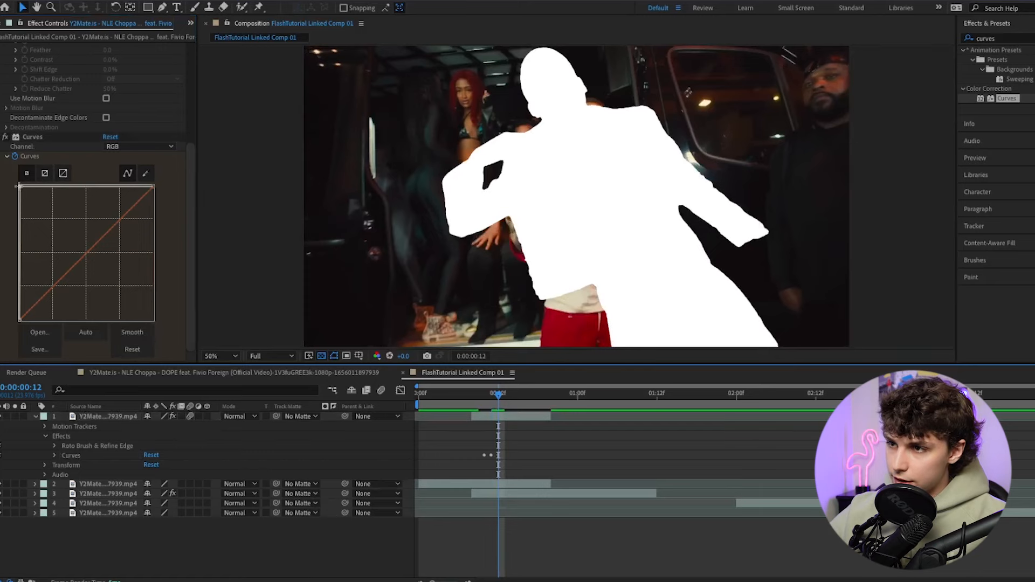
left_click_drag(20, 186, 20, 321)
left_click_drag(153, 186, 202, 355)
left_click_drag(499, 396, 507, 405)
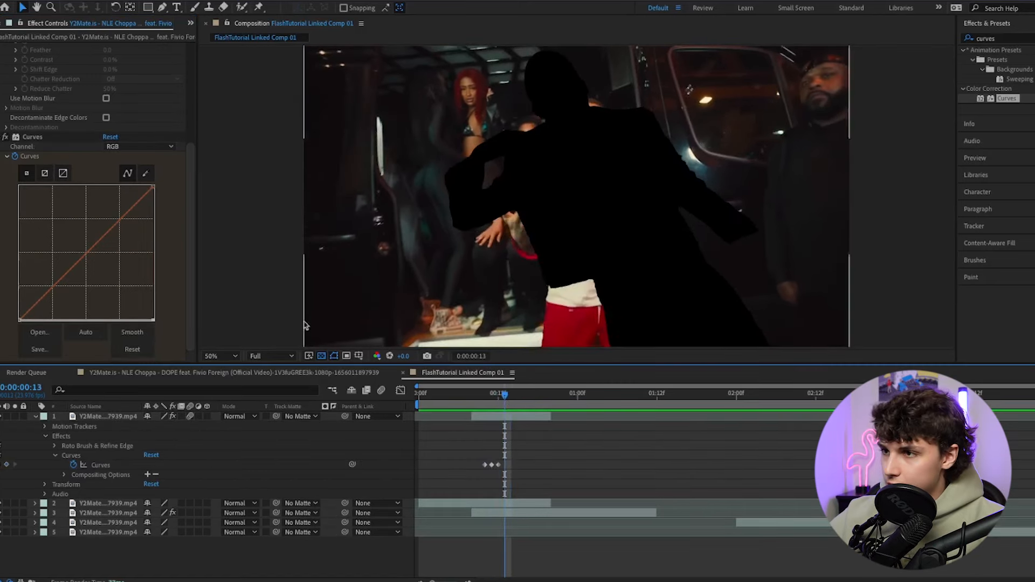
left_click_drag(153, 321, 168, 467)
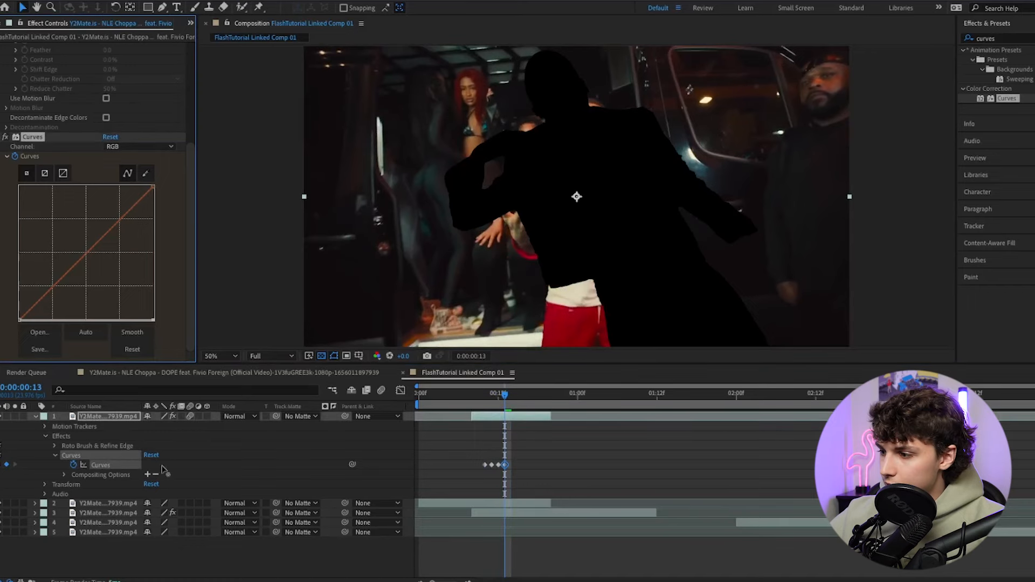
- Alternate the silhouette between white and black with one Curves keyframe per frame from 0:00:00:14 to 0:00:00:19, and play back the flash
key("Page_Down")
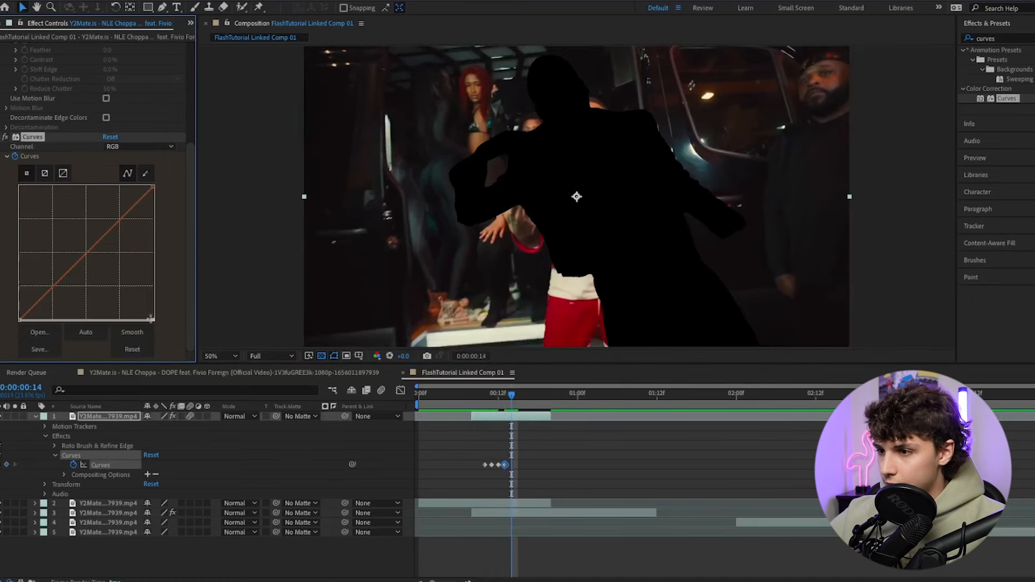
left_click_drag(153, 320, 154, 187)
key("Page_Down")
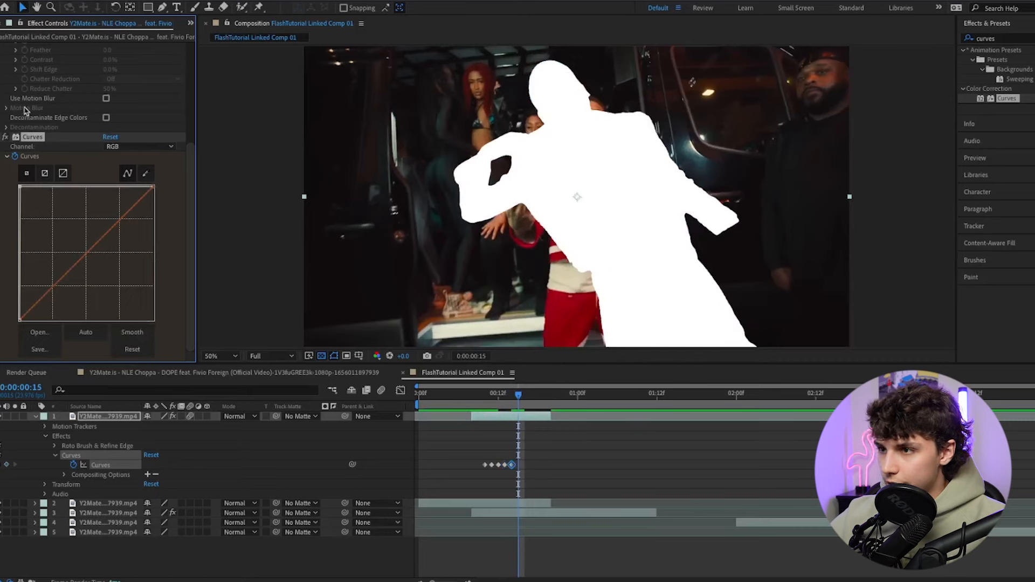
left_click_drag(19, 187, 154, 321)
key("Page_Down")
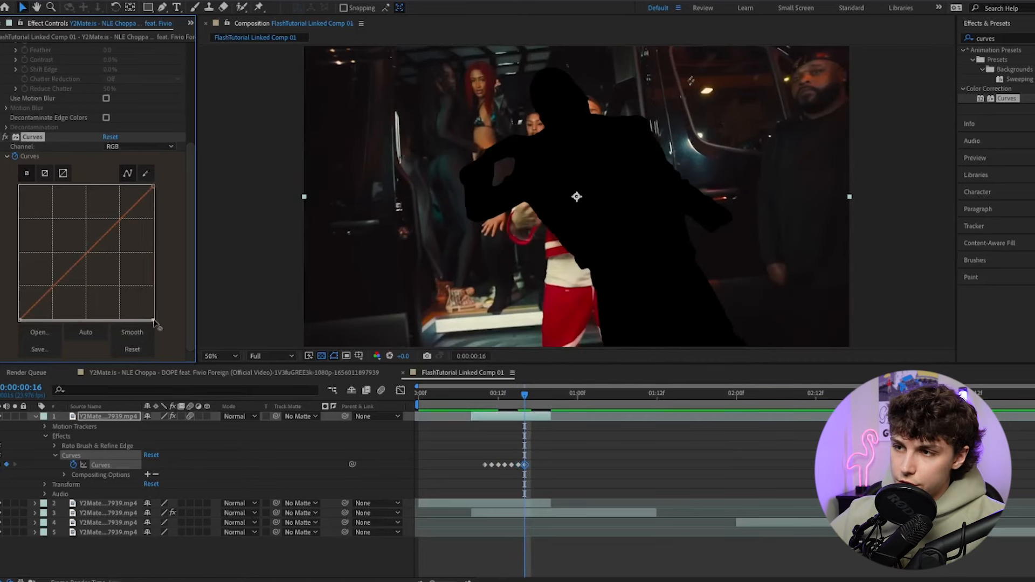
key("Page_Down")
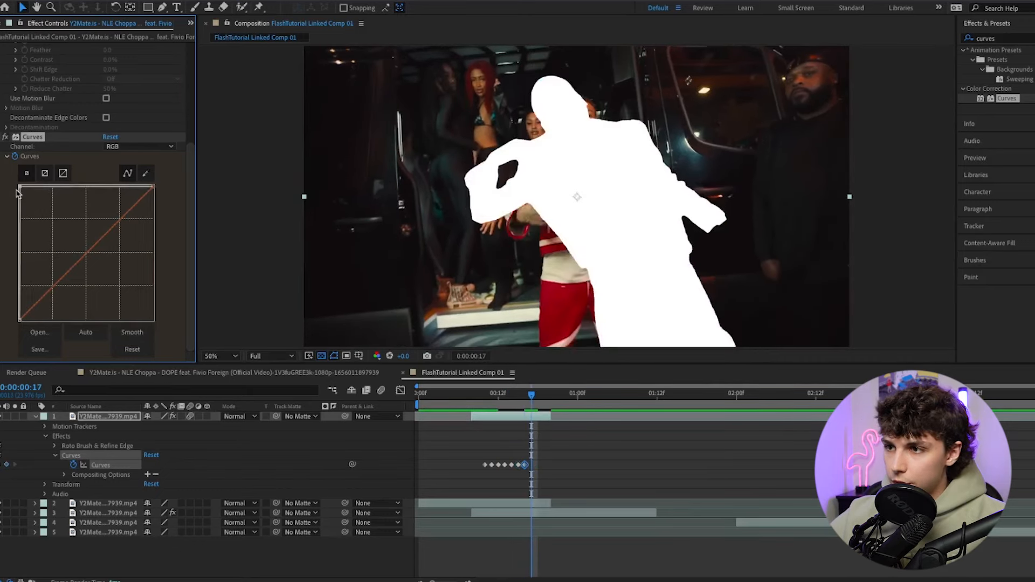
left_click_drag(19, 187, 24, 193)
key("space")
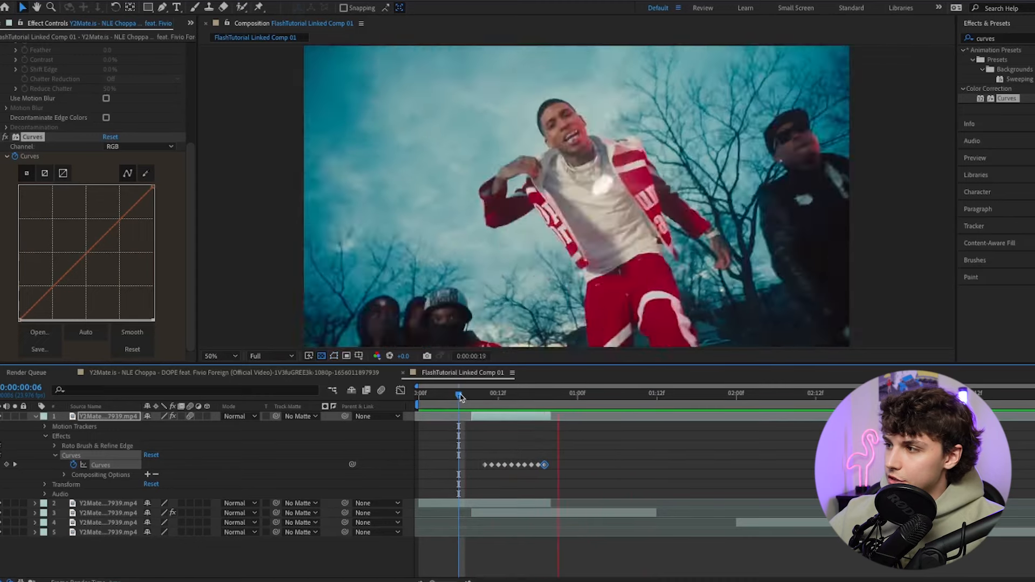
key("space")
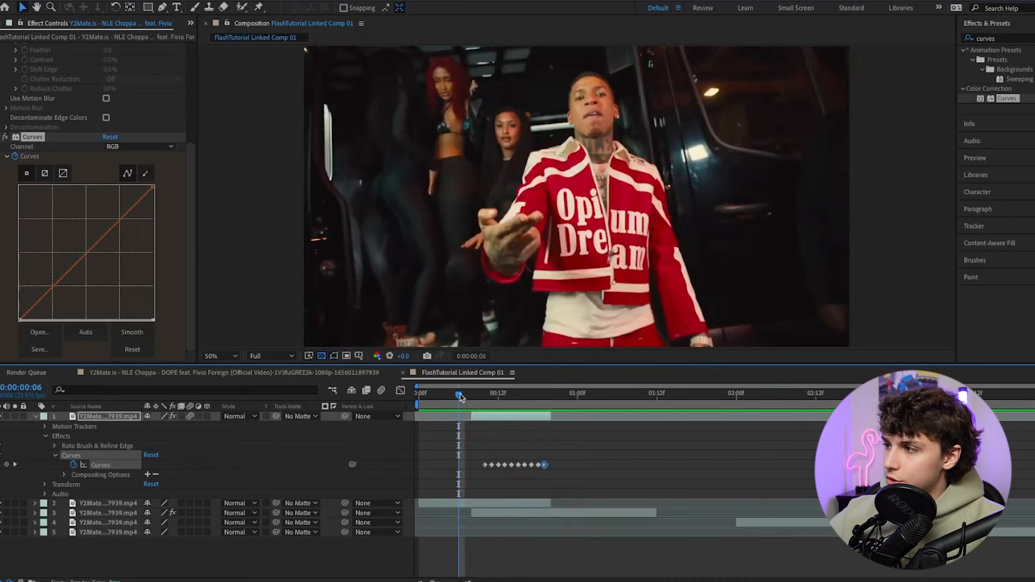
- Find the Transform effect and apply it to the cutout layer, with the time set to 0:00:00:08
key("space")
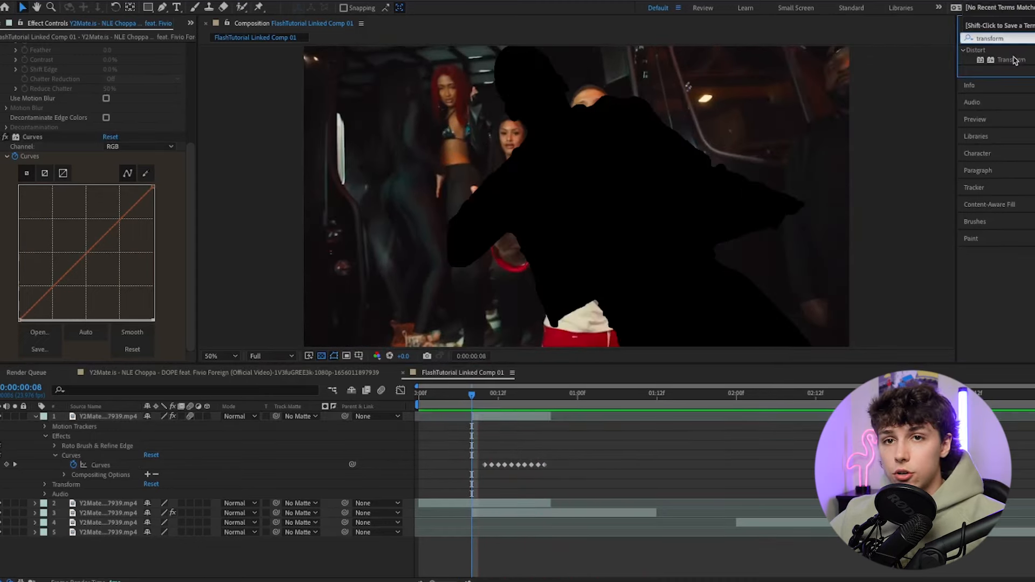
left_click(1013, 58)
left_click_drag(1011, 60, 526, 423)
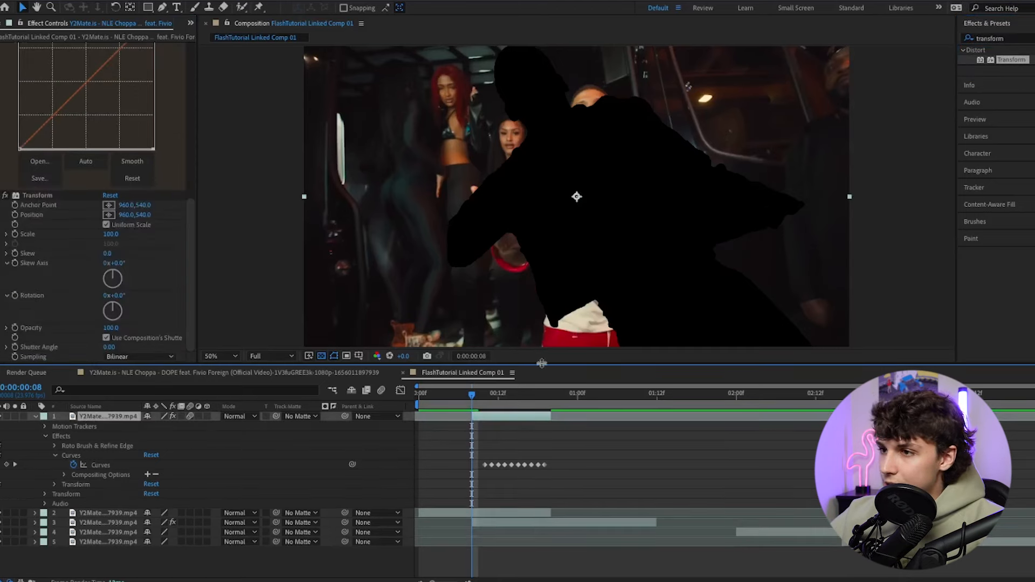
- Keyframe the Transform effect's Position and Scale at 0:00:00:20, and set them to 960,1380 and 51 at 0:00:00:10
left_click_drag(528, 408, 551, 405)
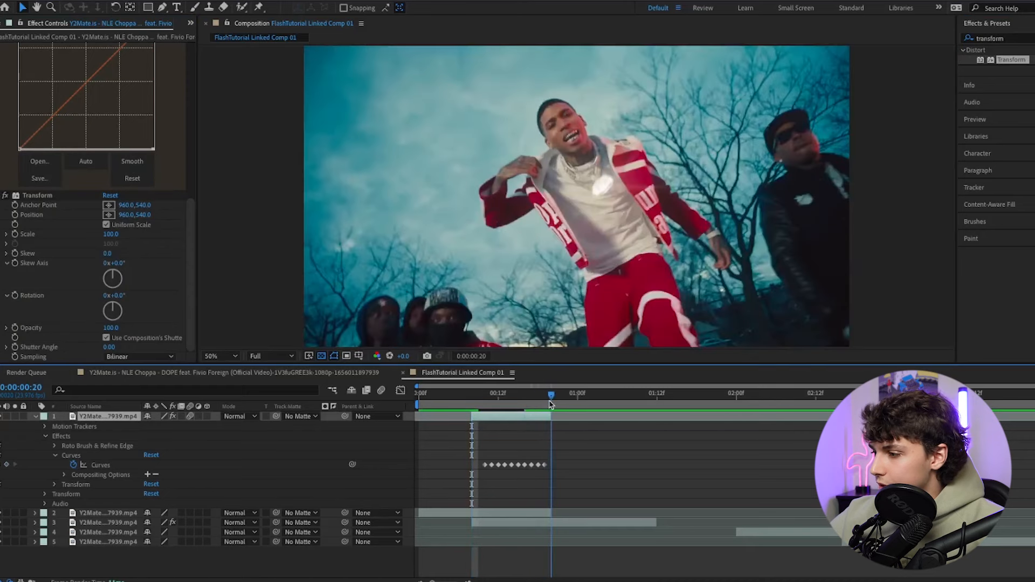
left_click(15, 215)
left_click(484, 402)
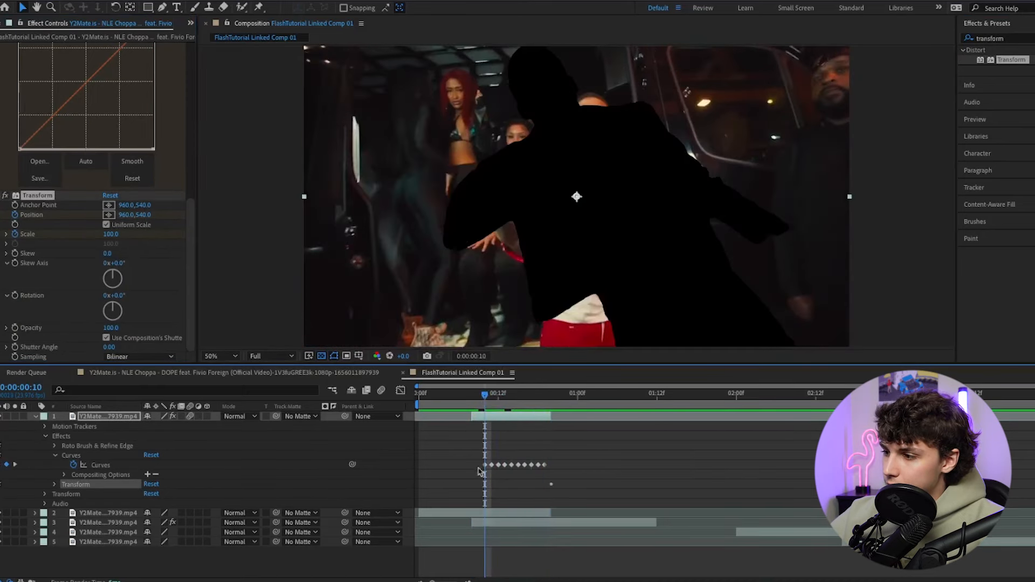
left_click_drag(143, 214, 496, 249)
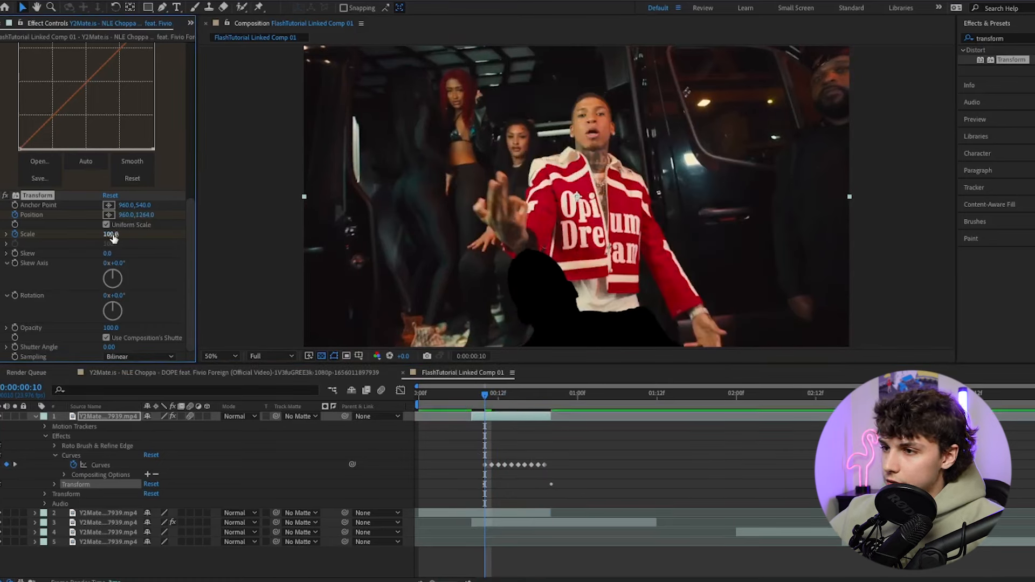
left_click_drag(113, 238, 81, 238)
- Easy-ease the cutout's Transform Position and Scale keyframes and turn on motion blur for that layer
left_click(57, 452)
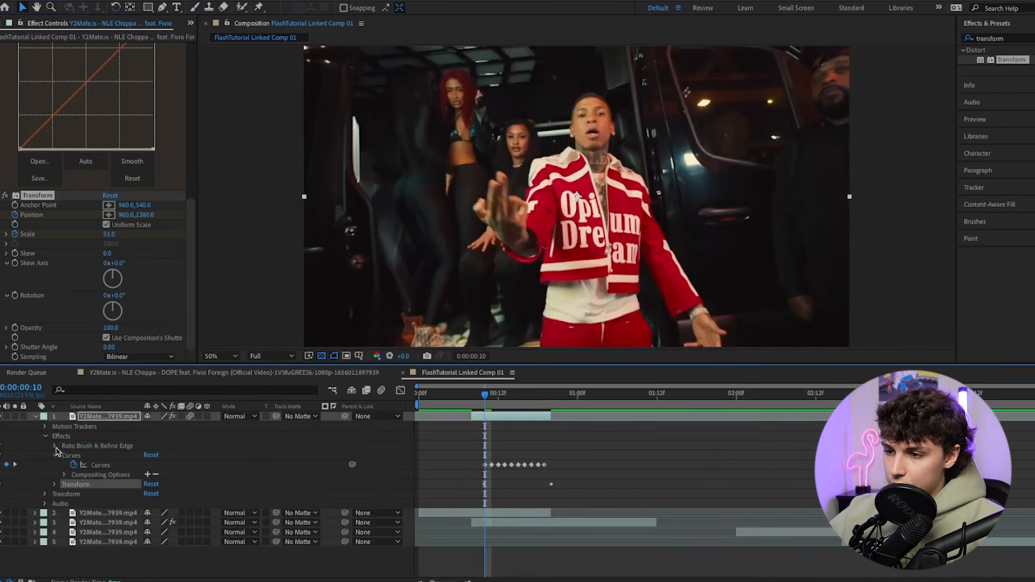
left_click(55, 484)
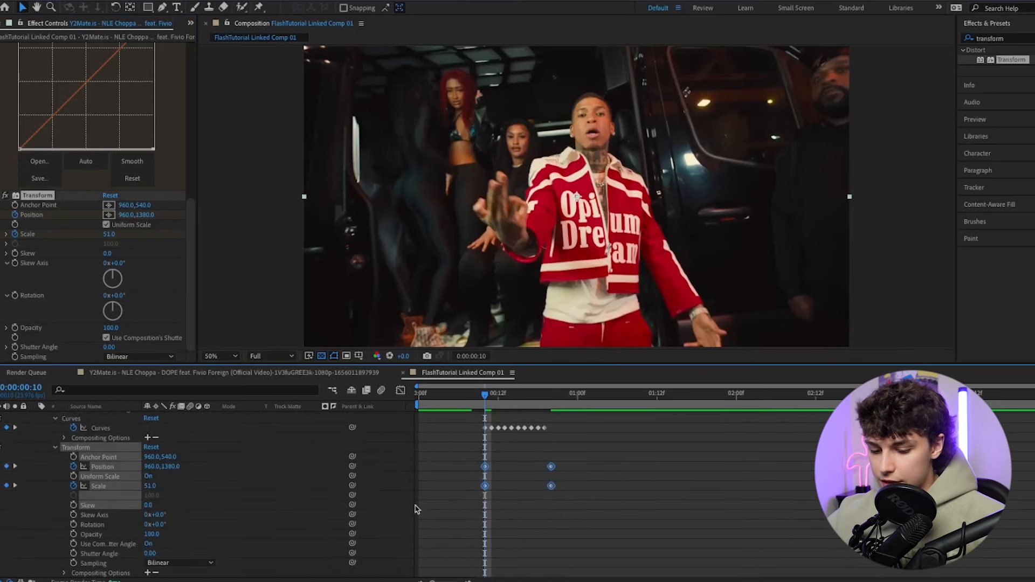
key("F9")
left_click(557, 479)
scroll(238, 496, "up", 3)
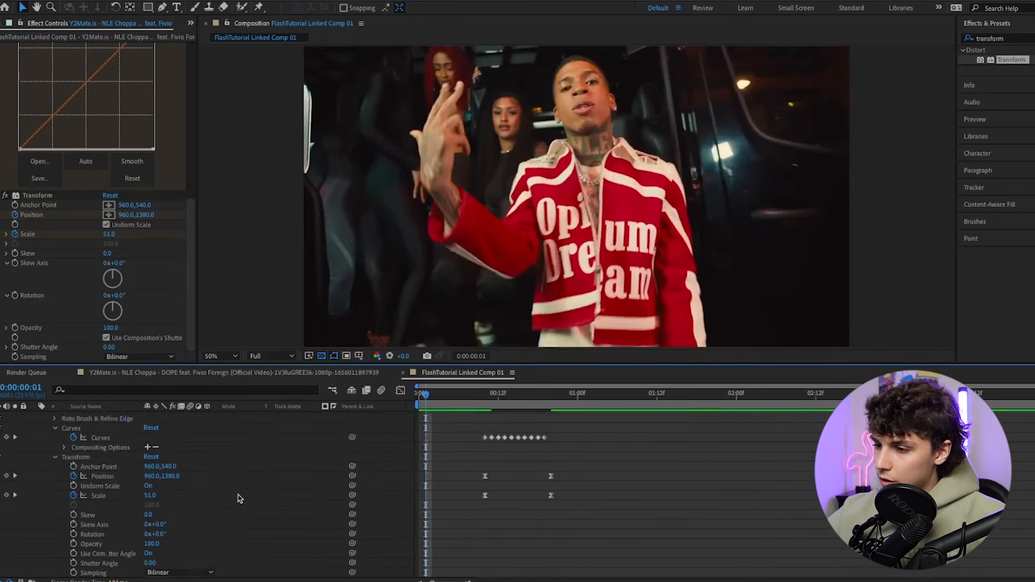
left_click(190, 417)
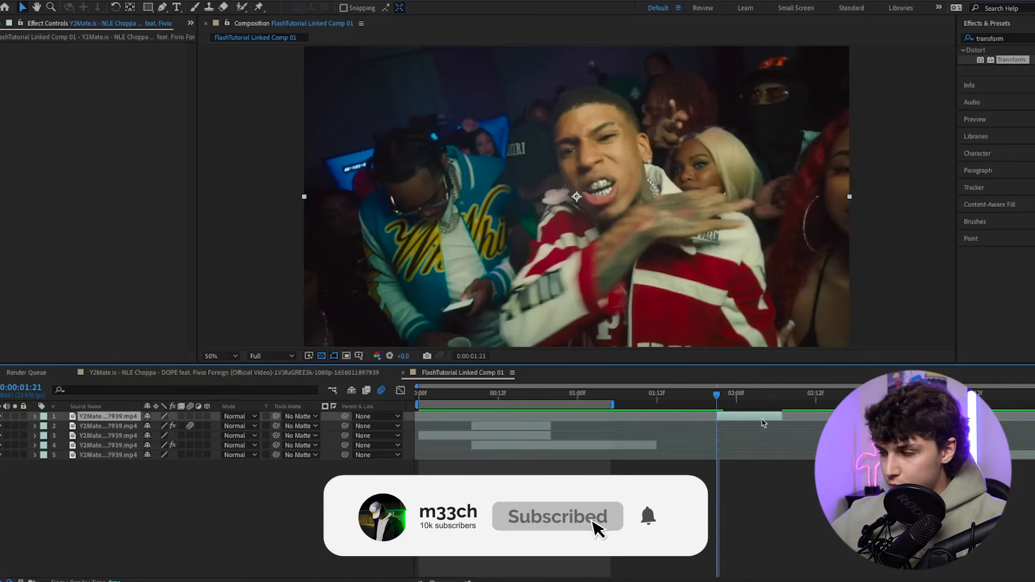
- Duplicate the clip starting at 0:00:01:21, open the copy for a Roto Brush cutout of the teeth, and check the cutout
key("ctrl+shift+d")
double_click(743, 418)
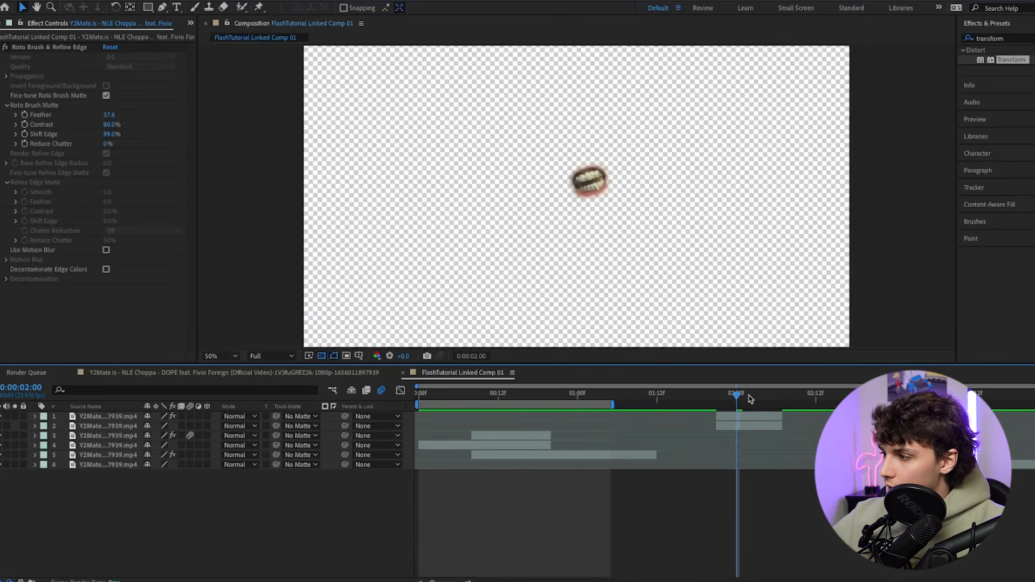
mouse_move(736, 397)
left_mouse_down()
mouse_move(762, 397)
mouse_move(716, 397)
left_mouse_up()
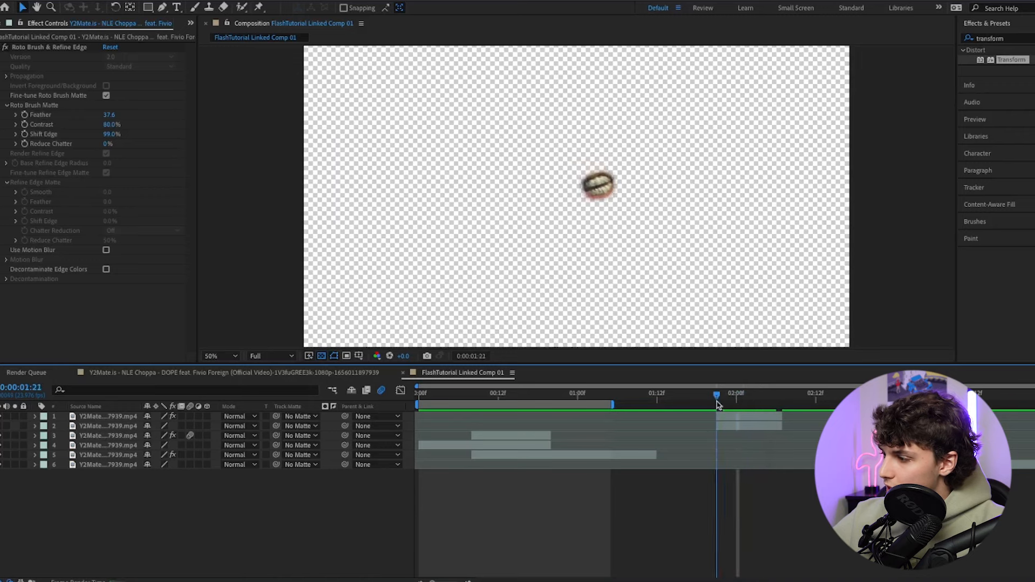
- Find the Glow effect and apply it to the teeth cutout layer
left_click(1019, 35)
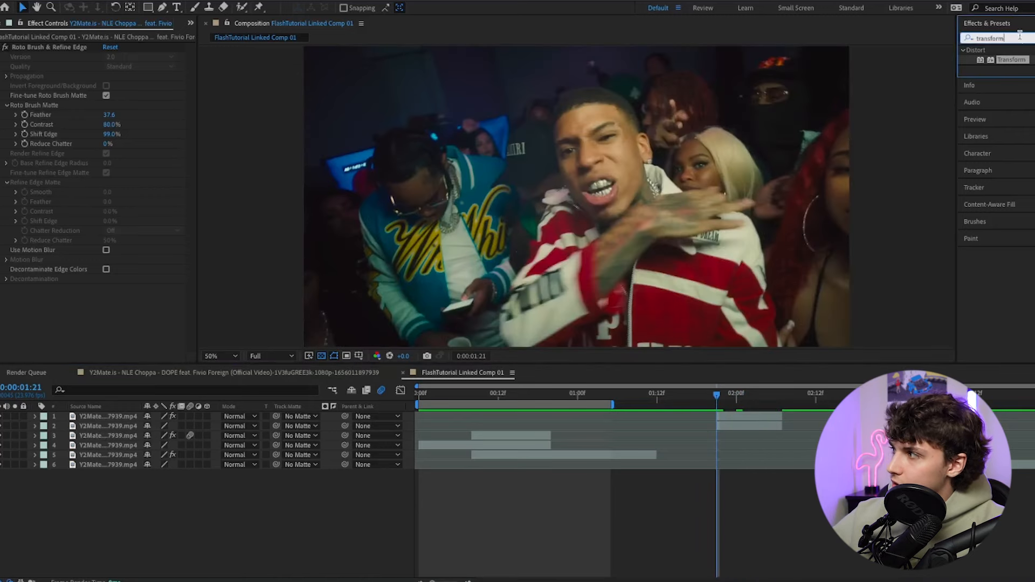
key("ctrl+a")
type("glow")
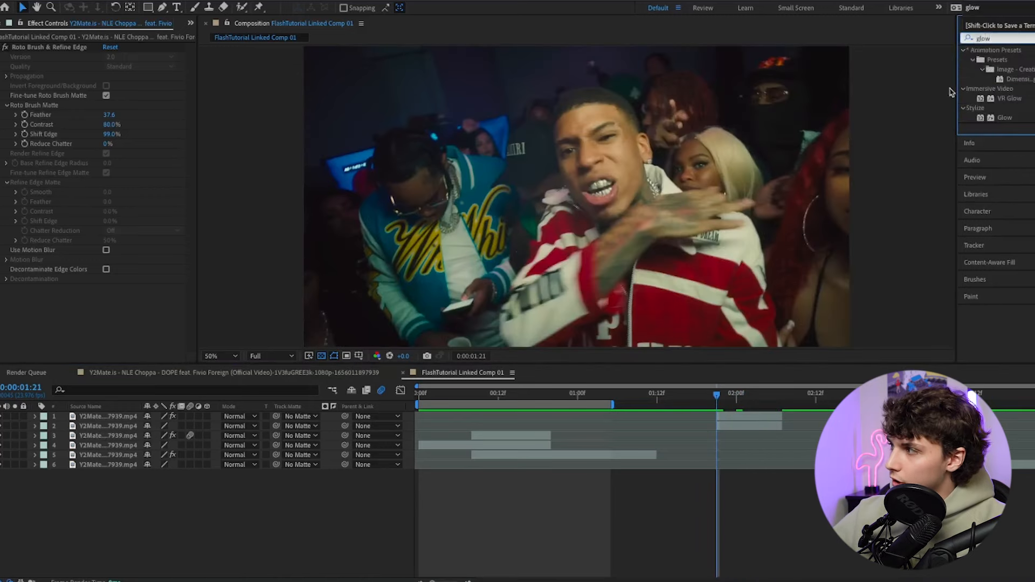
left_click_drag(1004, 124, 121, 257)
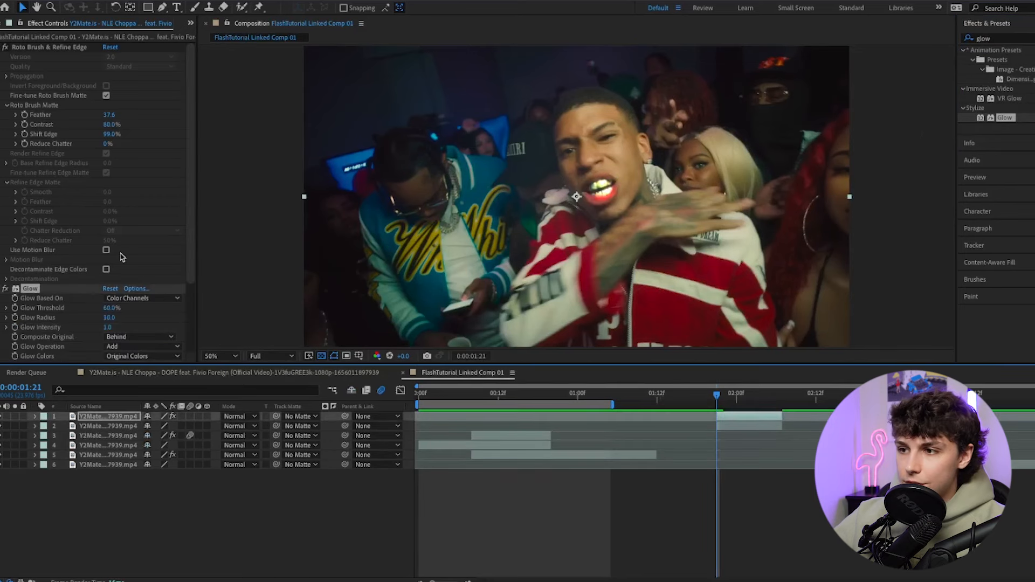
- Set the teeth's Glow Threshold to 1.6% and Glow Radius to 81
left_click(112, 309)
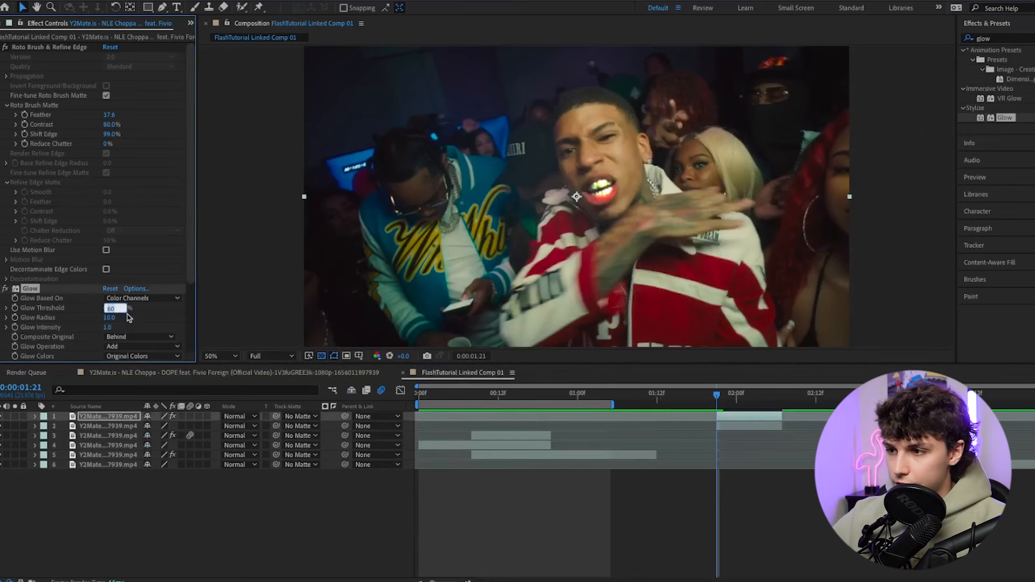
type("0")
key("Return")
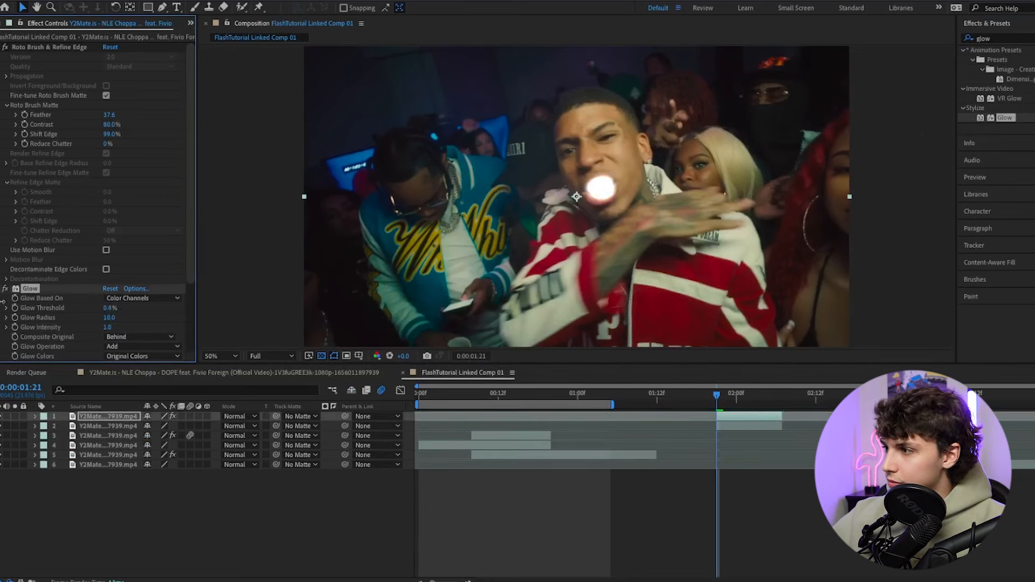
mouse_move(109, 318)
left_mouse_down()
mouse_move(129, 318)
mouse_move(100, 321)
left_mouse_up()
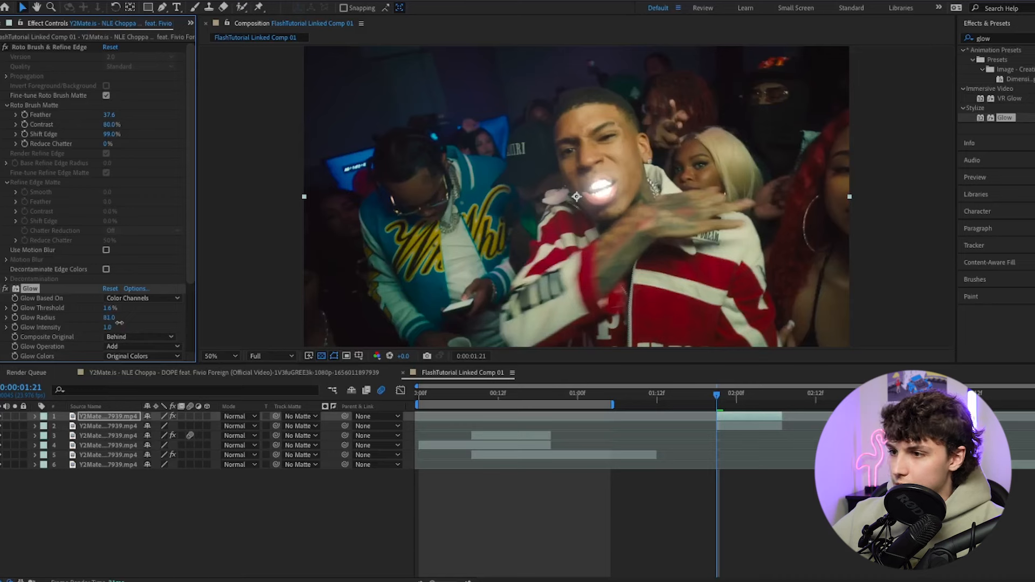
- Keyframe the teeth's Glow Intensity at 0 on 0:00:01:21 and at 1 on 0:00:01:22
left_click(14, 328)
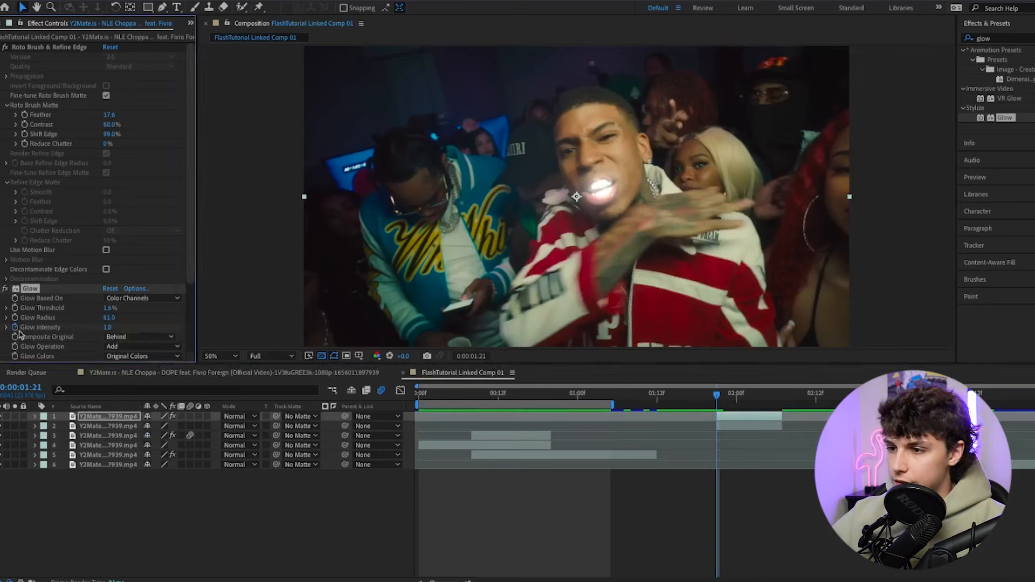
type("0")
key("Return")
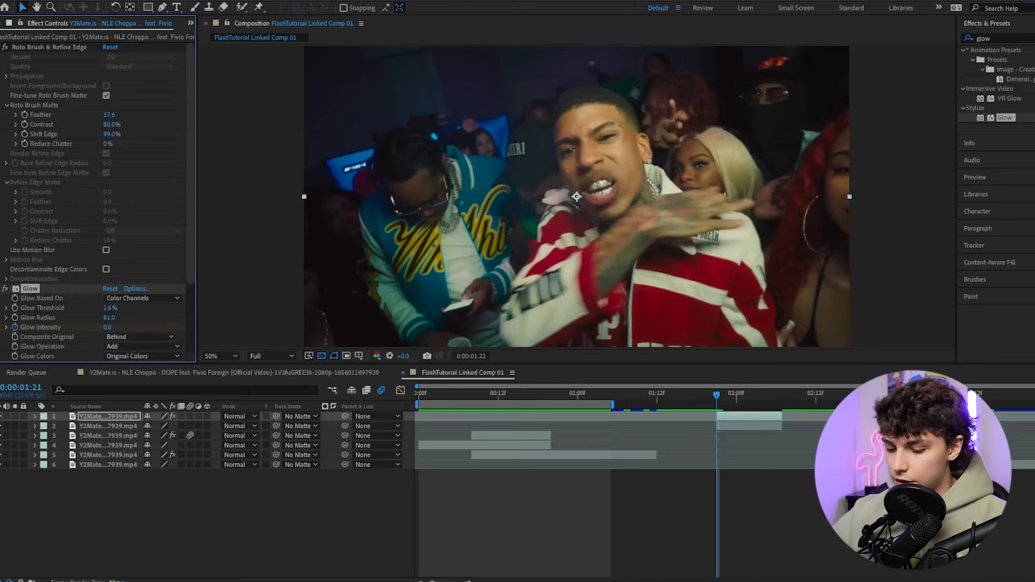
key("Page_Down")
left_click(107, 328)
type("1")
key("Return")
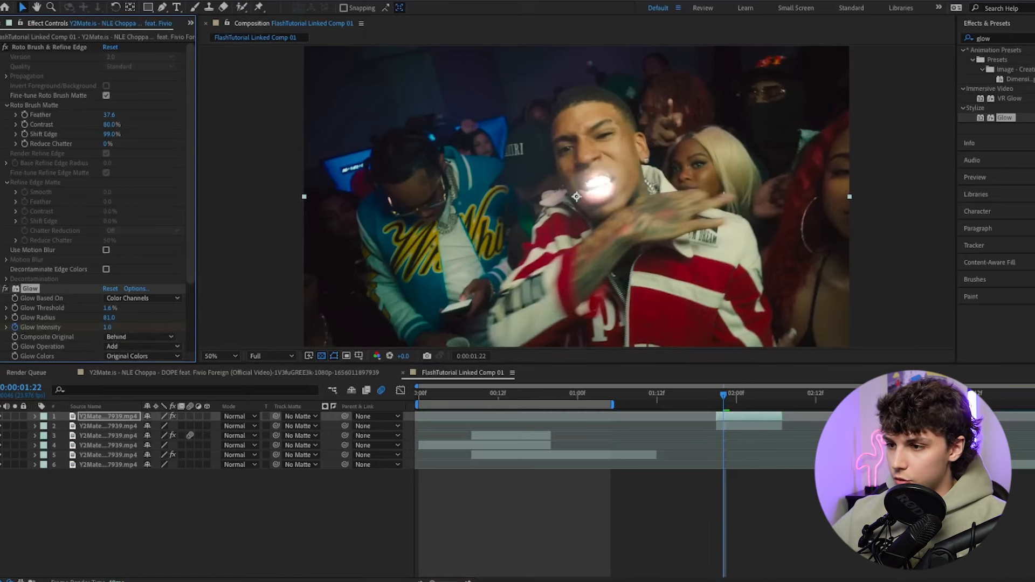
- Repeat the alternating Glow Intensity keyframes on every frame through the end of the teeth clip and play back the flicker
key("Page_Down")
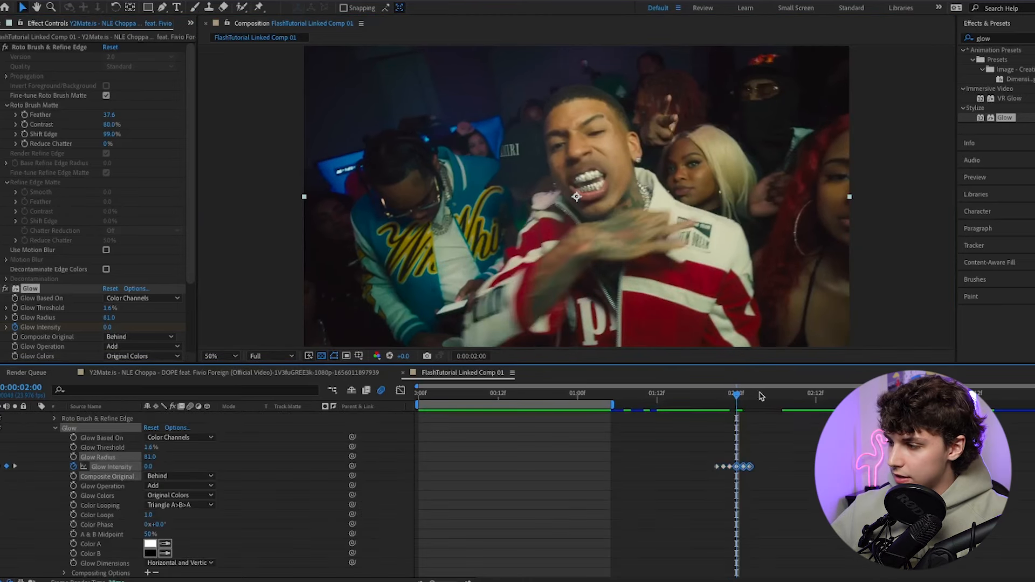
left_click_drag(740, 394, 763, 397)
key("ctrl+v")
key("ctrl+v")
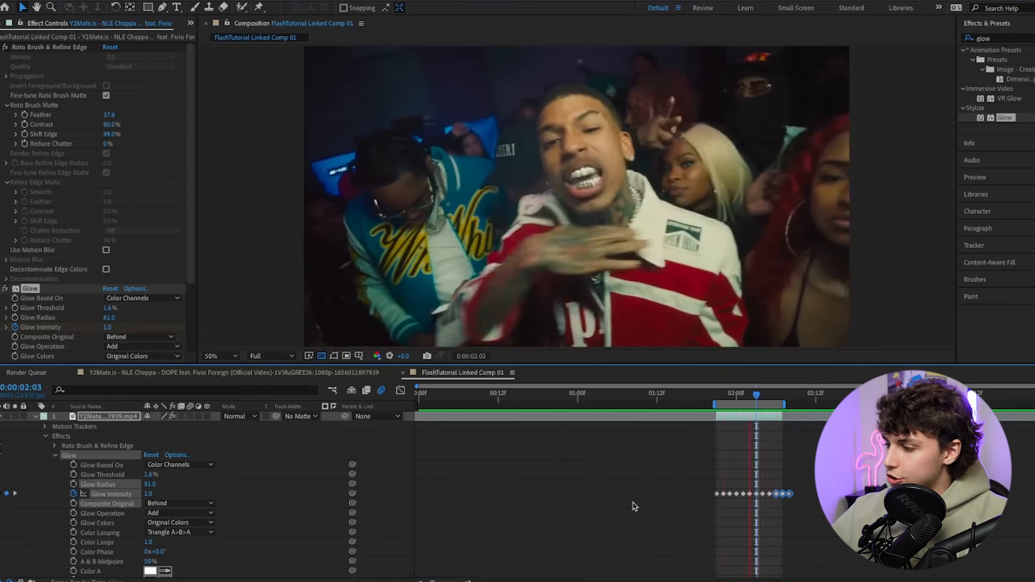
left_click(815, 494)
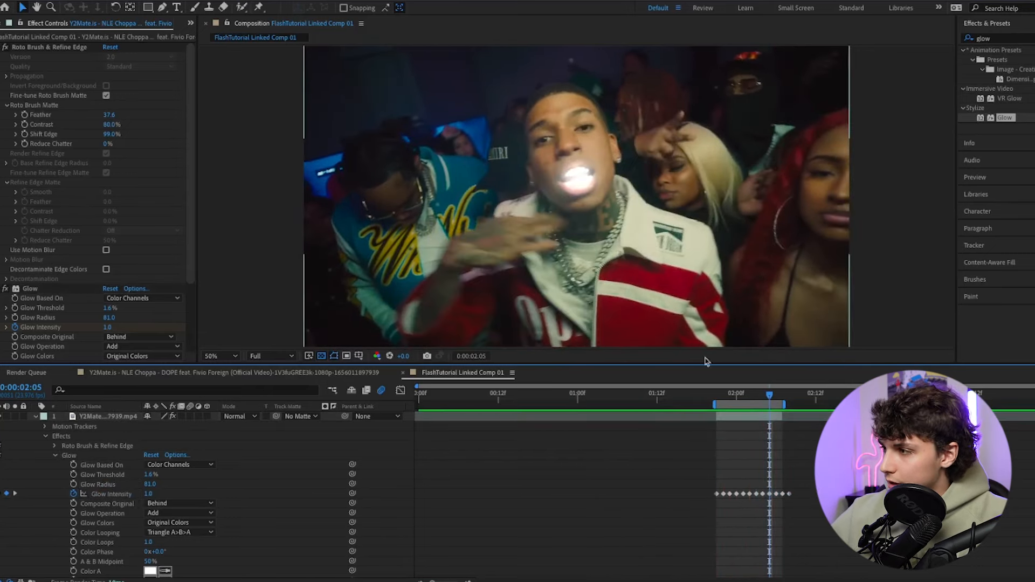
- Delete the flickering Glow Intensity keyframes from the teeth layer
left_click_drag(802, 490, 736, 521)
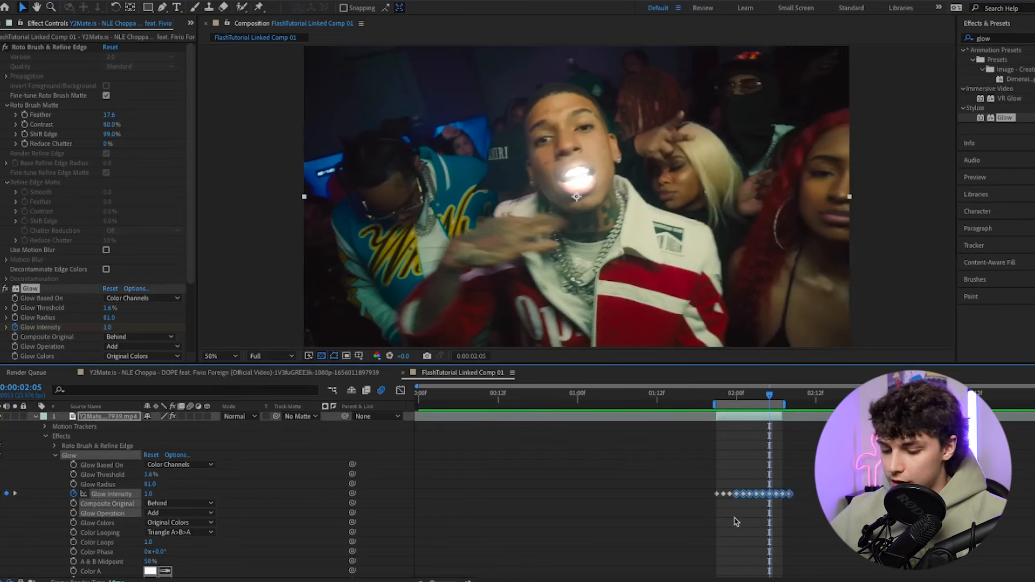
key("Delete")
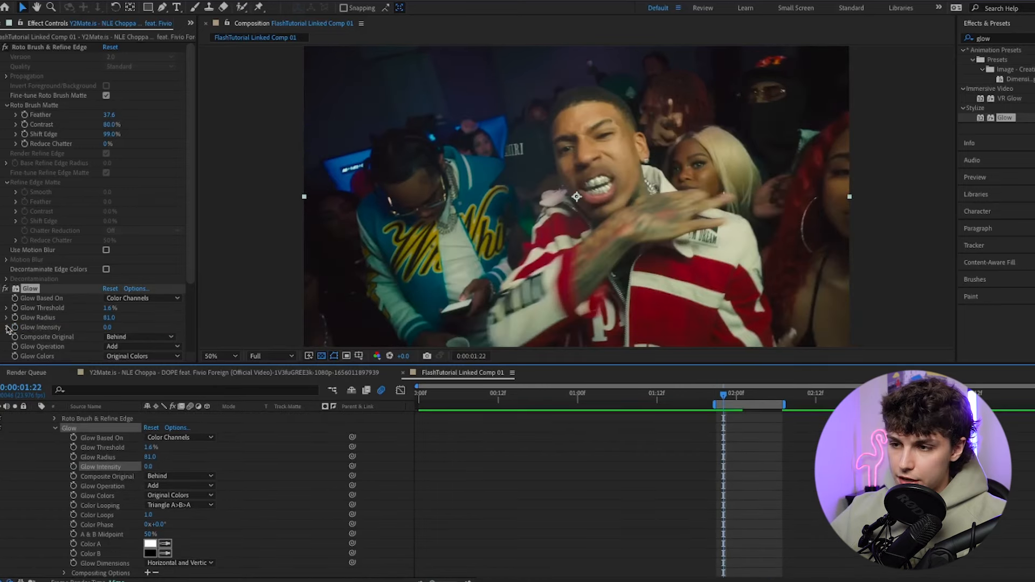
- Keyframe the teeth's Glow Intensity at 0 on 0:00:01:22, 1 on 0:00:02:00 and 0 on 0:00:02:06, and play back the glow
left_click(14, 328)
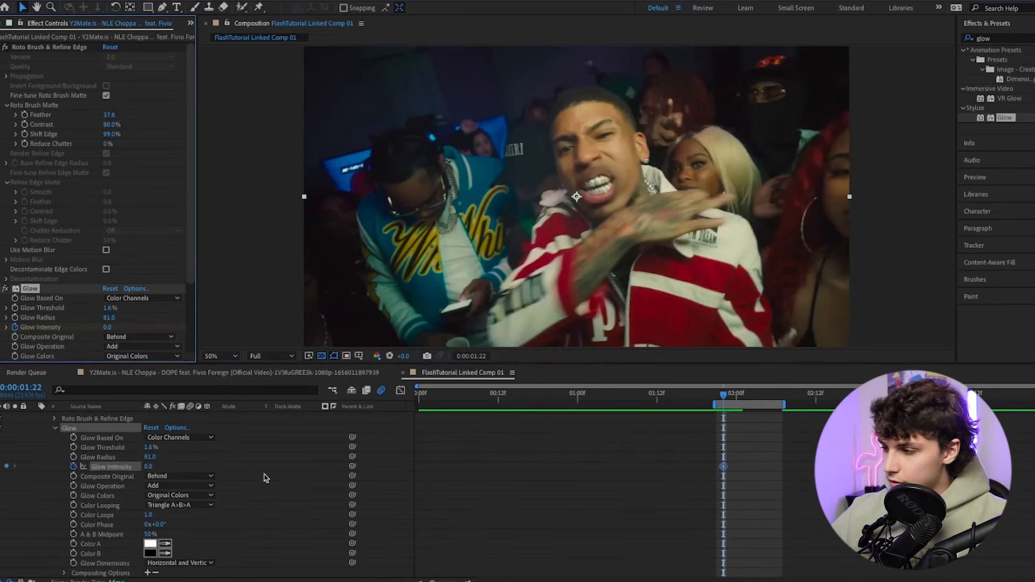
key("Page_Down")
key("Page_Down")
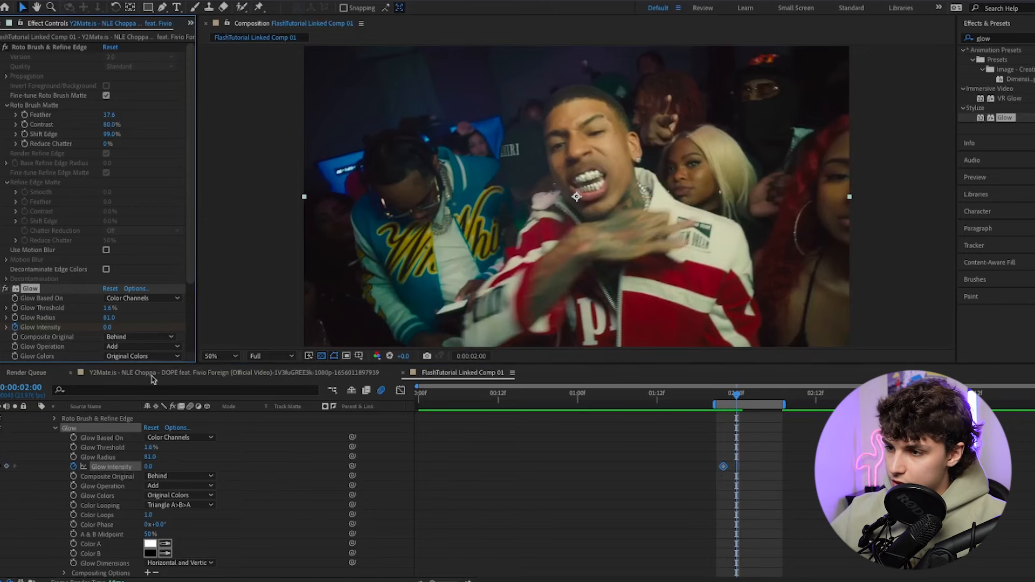
key("Return")
key("space")
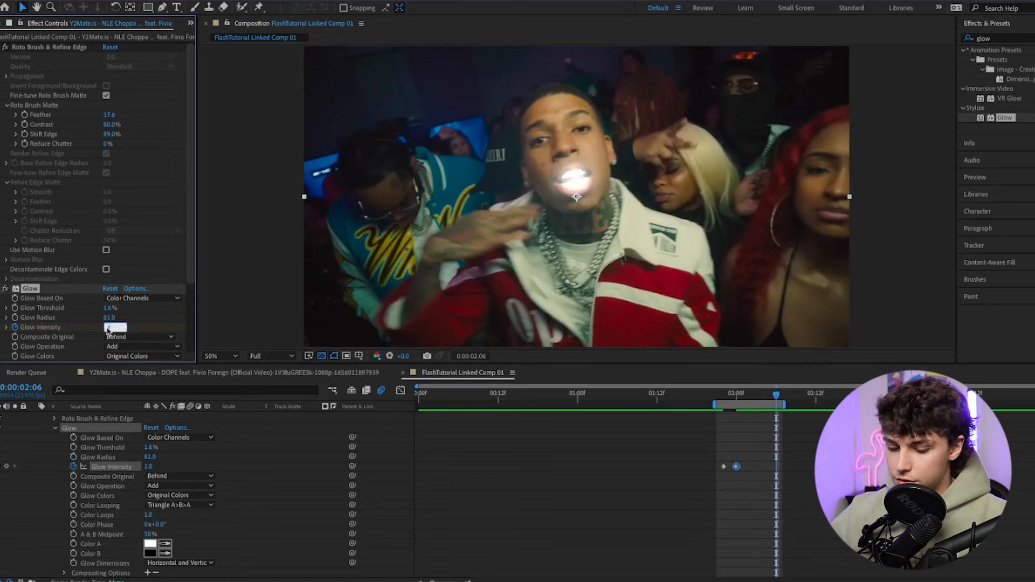
key("Return")
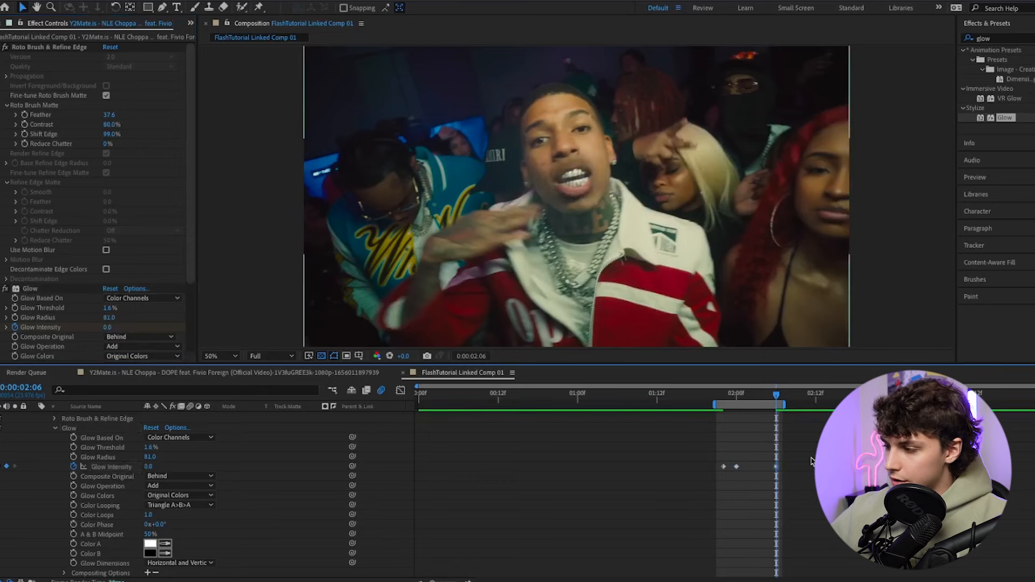
left_click_drag(815, 456, 563, 511)
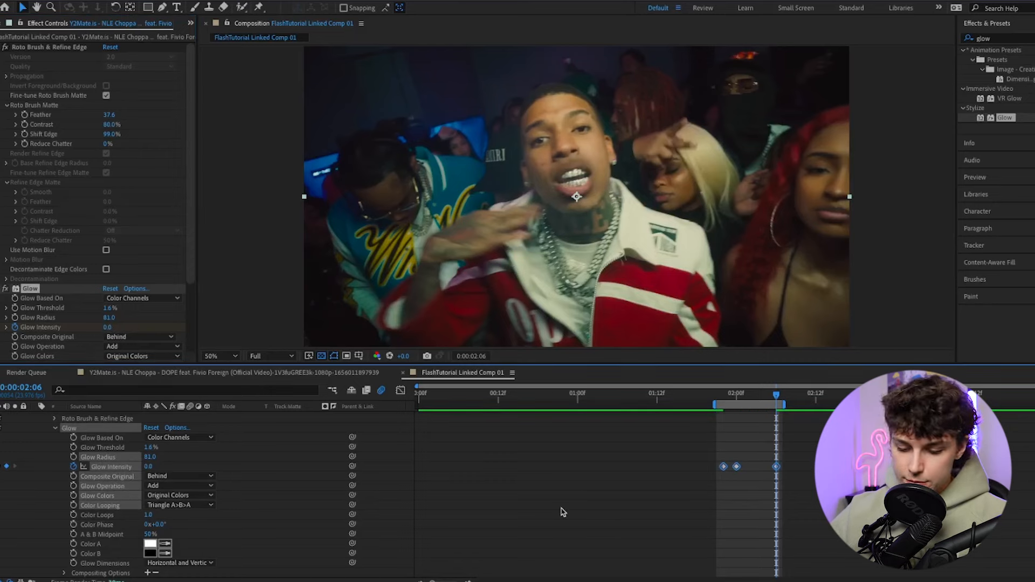
key("space")
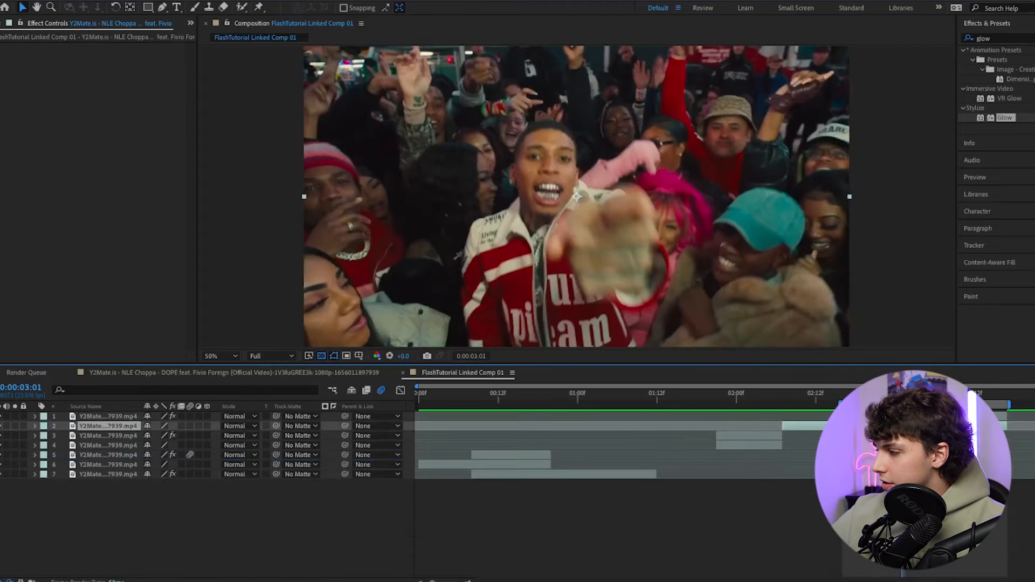
- Temporarily hide the clip beneath the pointing-hand cutout and scrub through the frames after 0:00:03:01 to inspect the cutout
left_click_drag(903, 395, 909, 394)
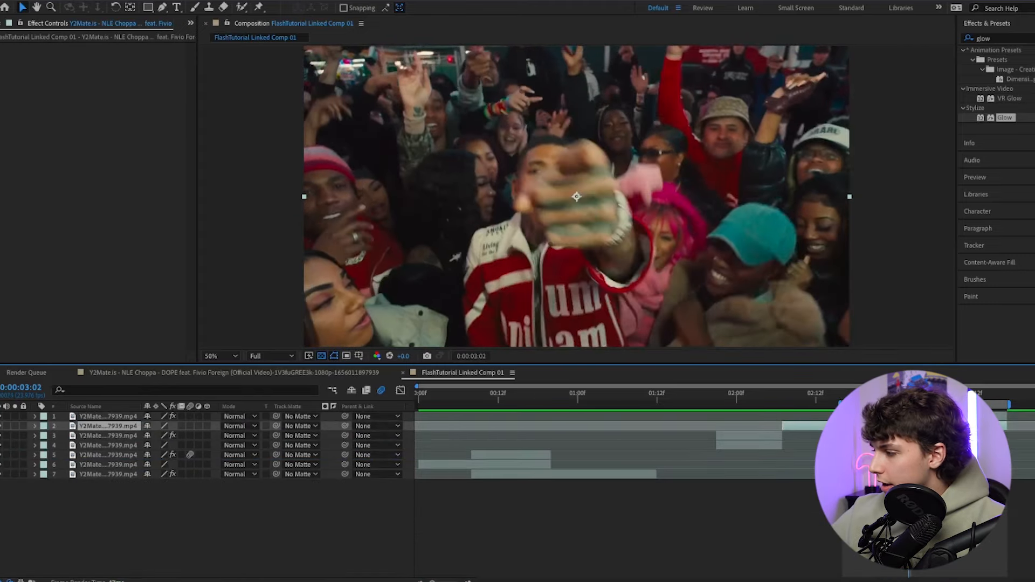
left_click(1, 427)
left_click_drag(909, 394, 942, 395)
left_click(2, 426)
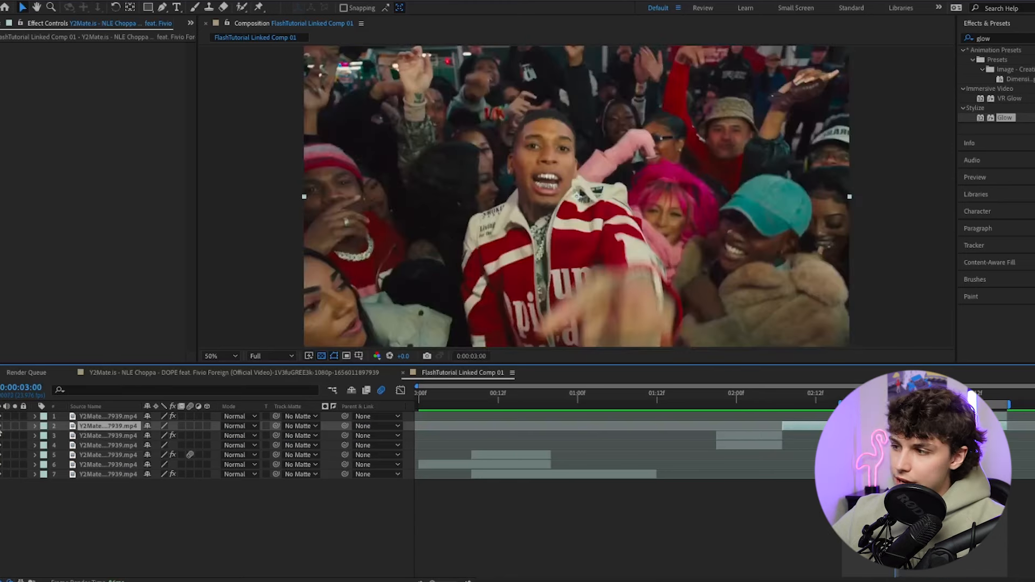
- Apply the Glow effect to the pointing-hand cutout layer and set its Glow Threshold to 0%
left_click_drag(1005, 118, 984, 416)
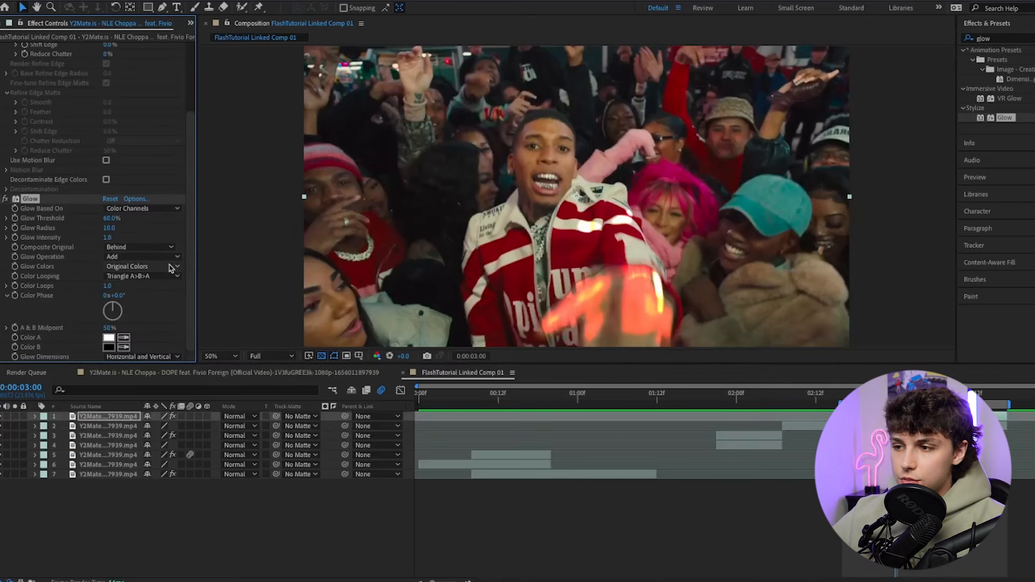
left_click(112, 218)
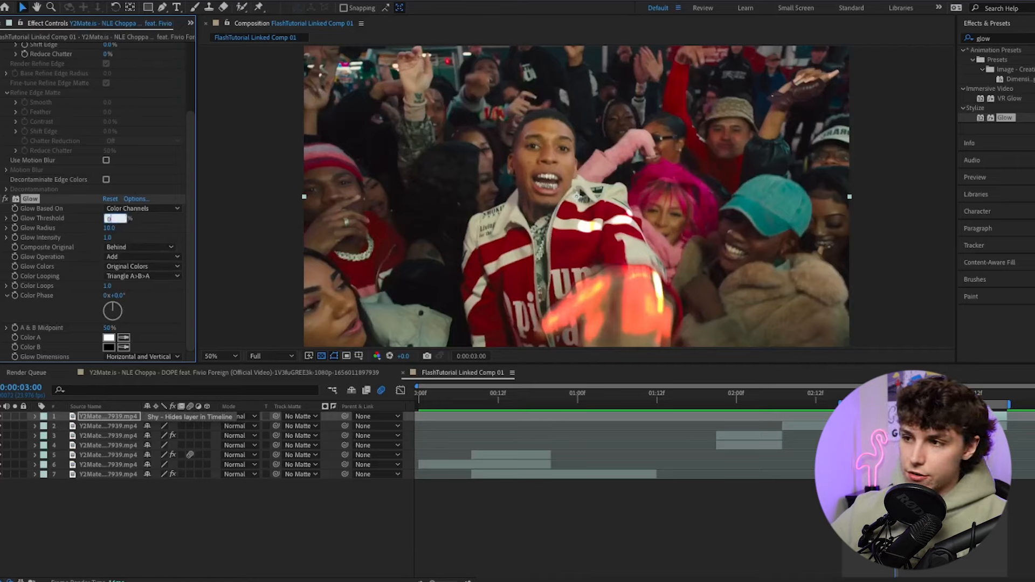
key("Return")
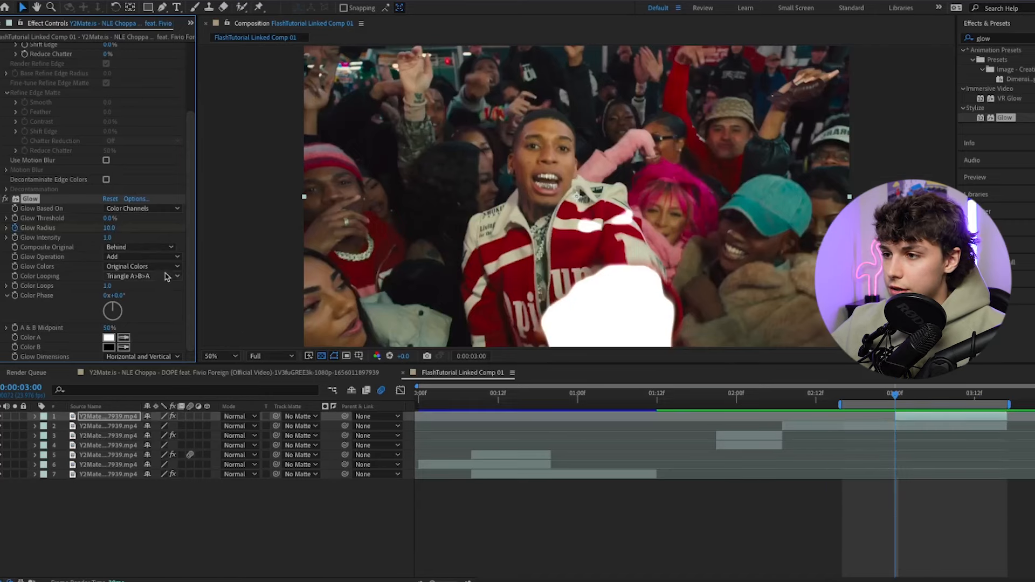
- Keyframe the hand's Glow Radius at 10 on 0:00:03:00, 1000 on 0:00:03:01 and 10 on 0:00:03:02
key("Page_Down")
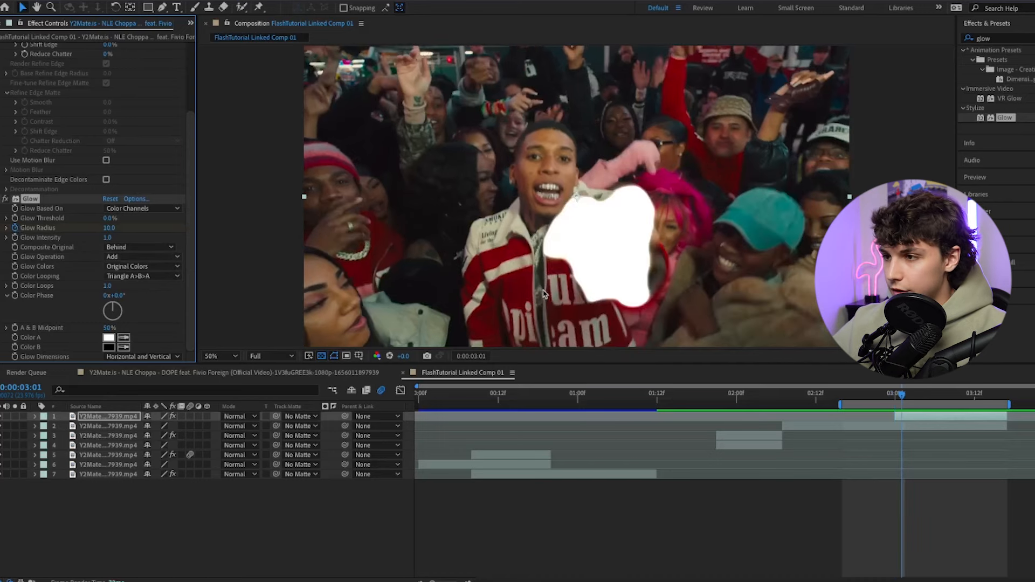
left_click(108, 228)
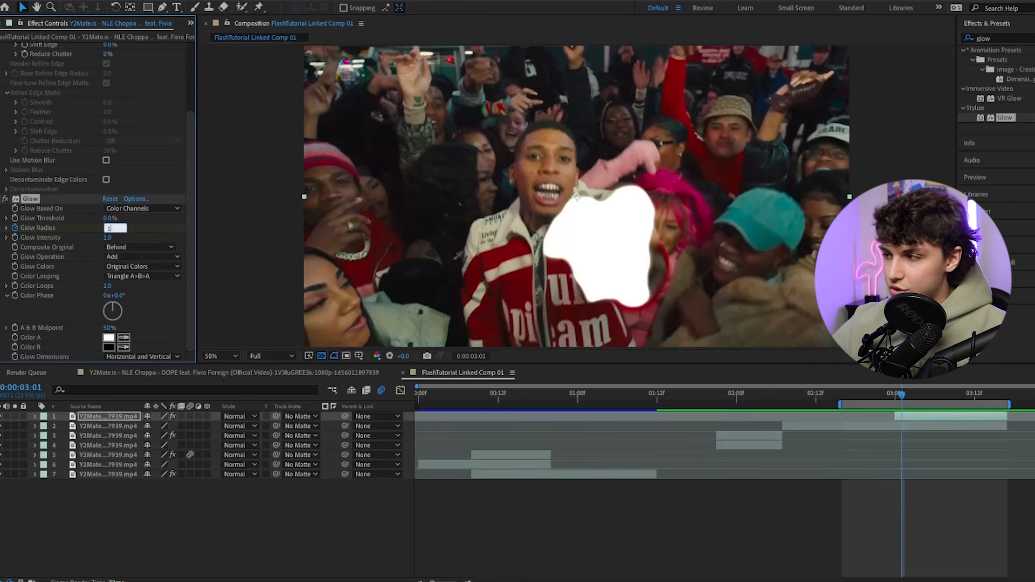
key("Return")
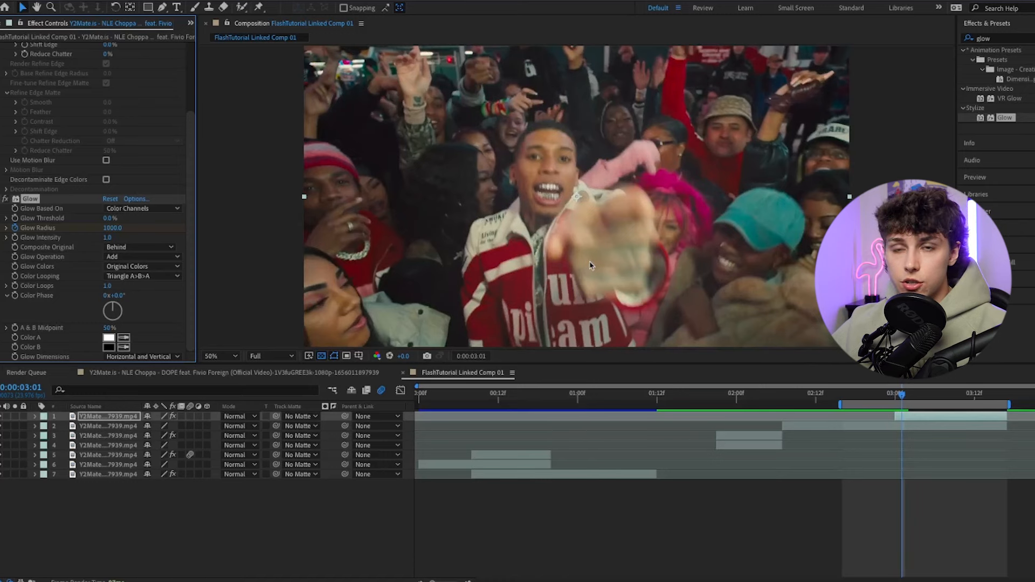
key("Page_Down")
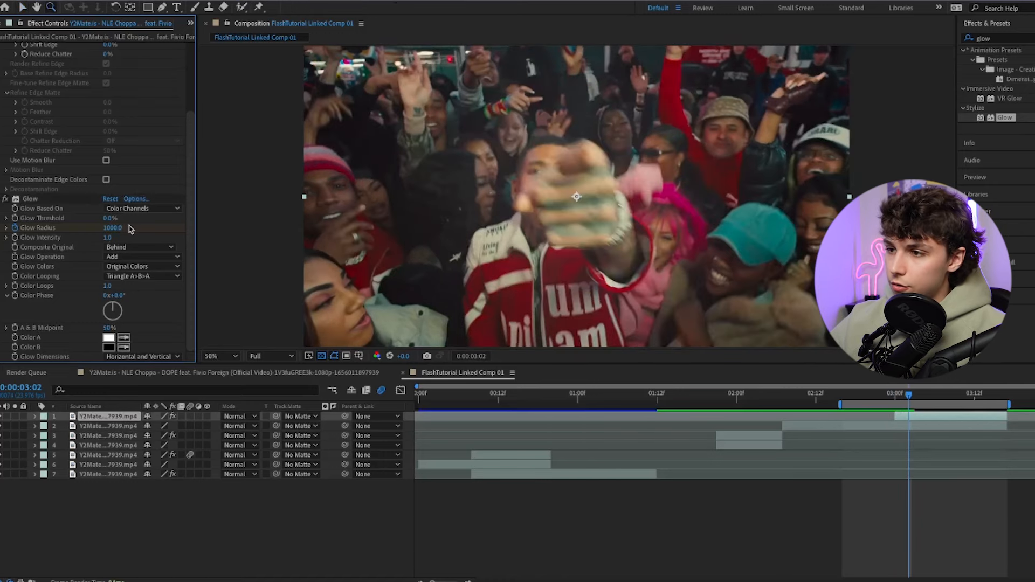
left_click(114, 229)
type("41")
key("Return")
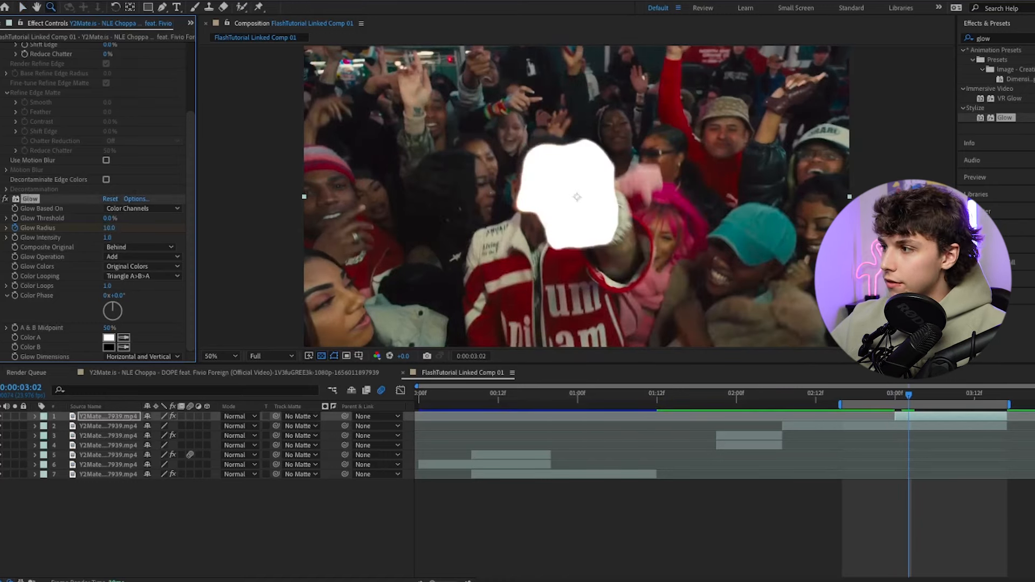